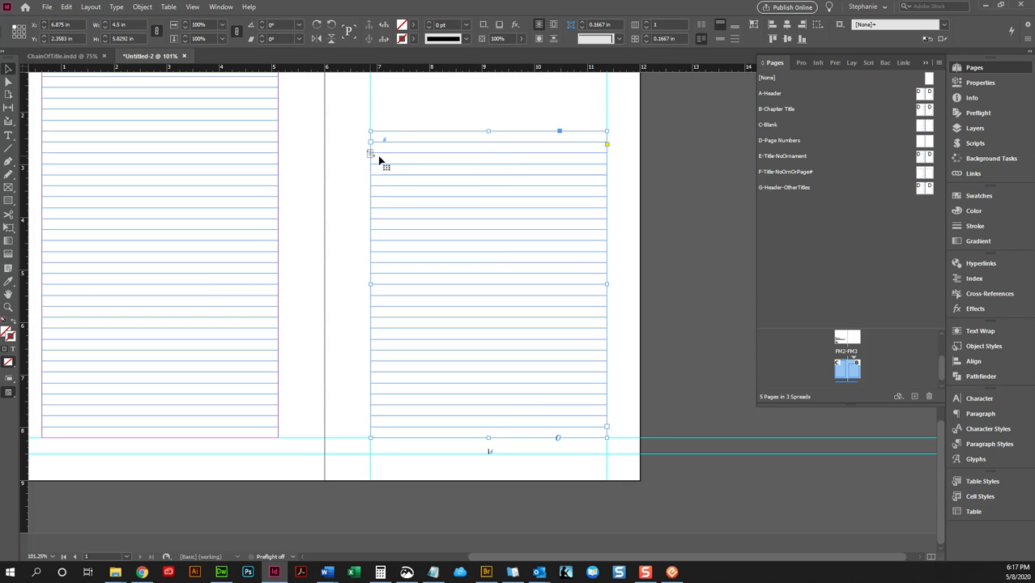
- Examine the text frames on the A-Header and B-Chapter Title masters, and return to page 1
double_click(923, 94)
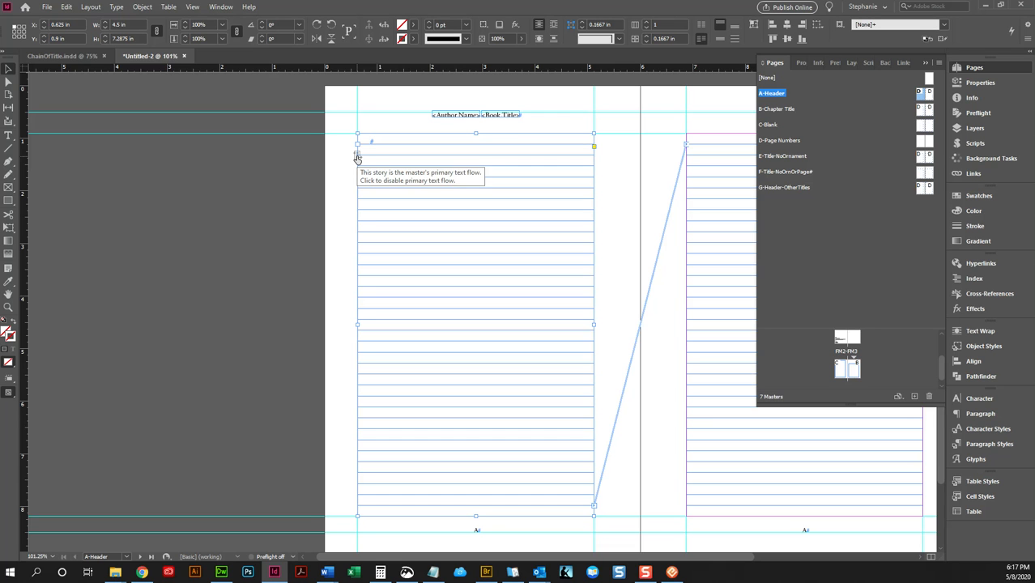
double_click(922, 109)
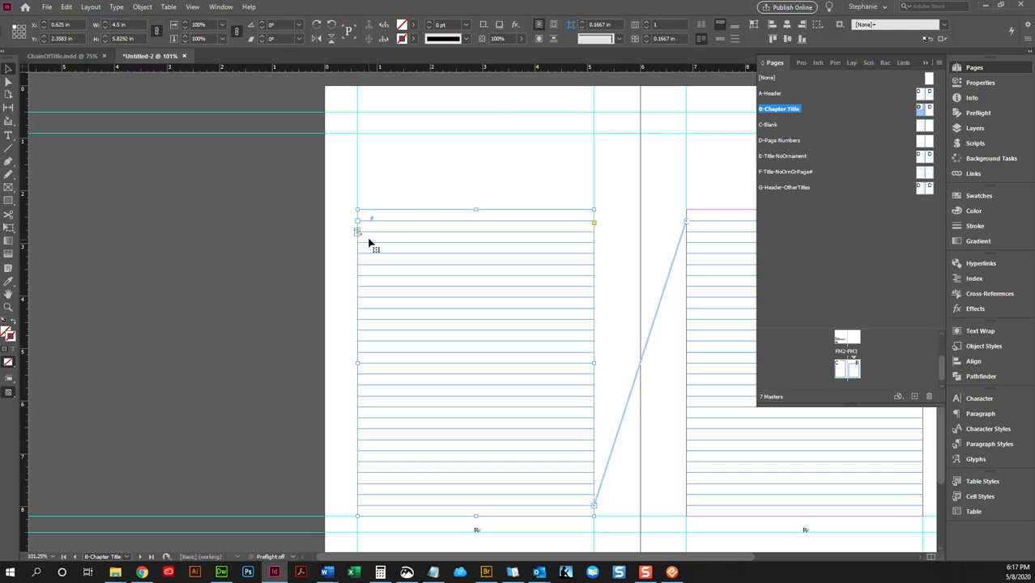
double_click(856, 370)
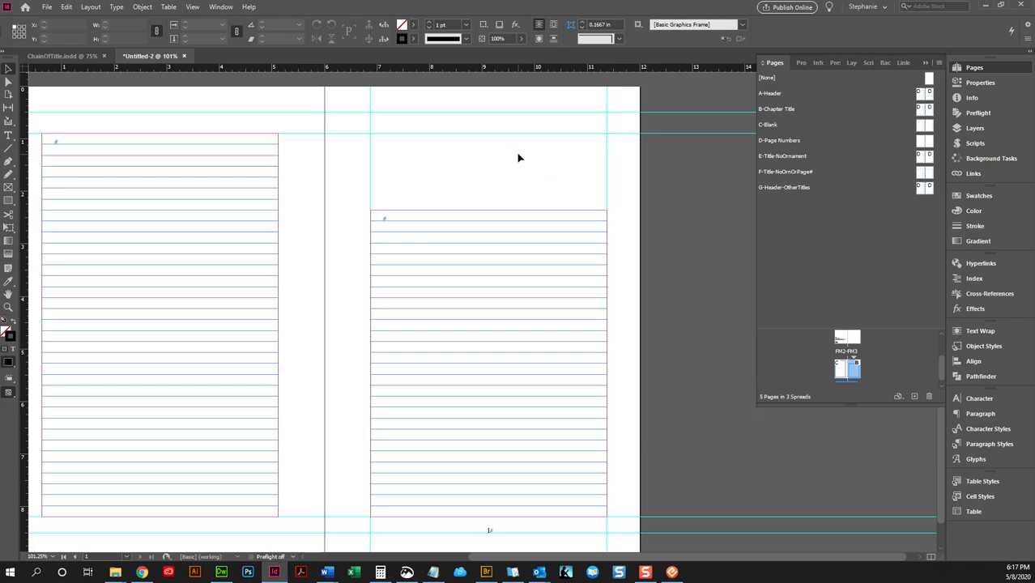
- Start placing a file and browse to the client's folder inside Clients on the Alt19Creative drive
key(ctrl+d)
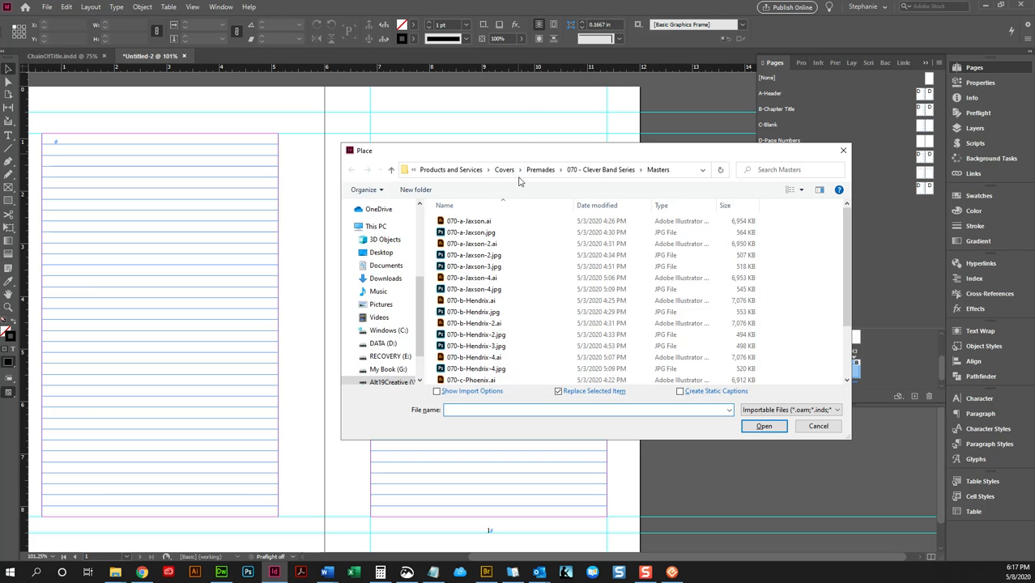
click(450, 170)
click(498, 170)
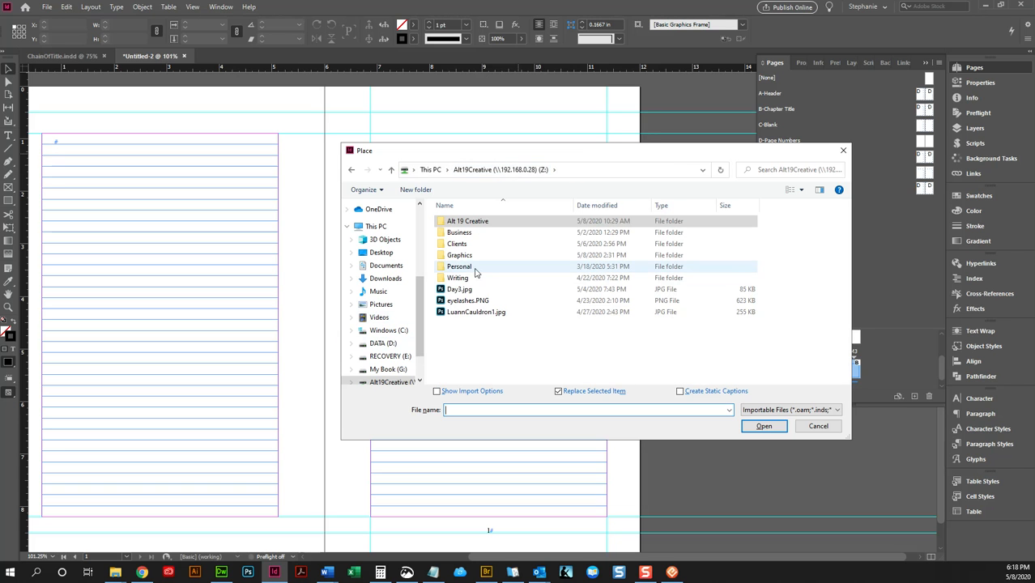
double_click(458, 244)
scroll(471, 272, down, 3)
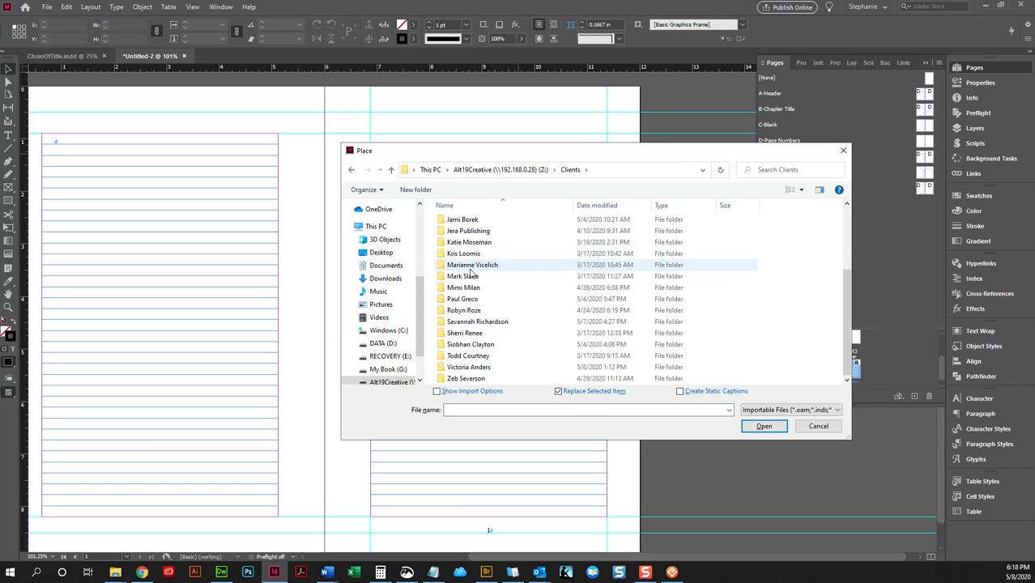
double_click(461, 368)
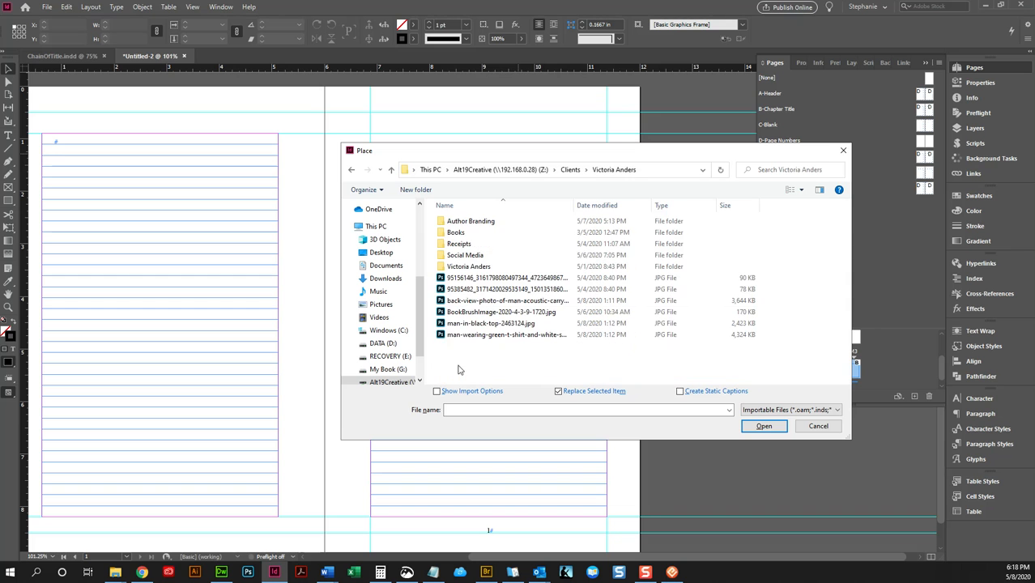
double_click(470, 266)
scroll(489, 261, down, 5)
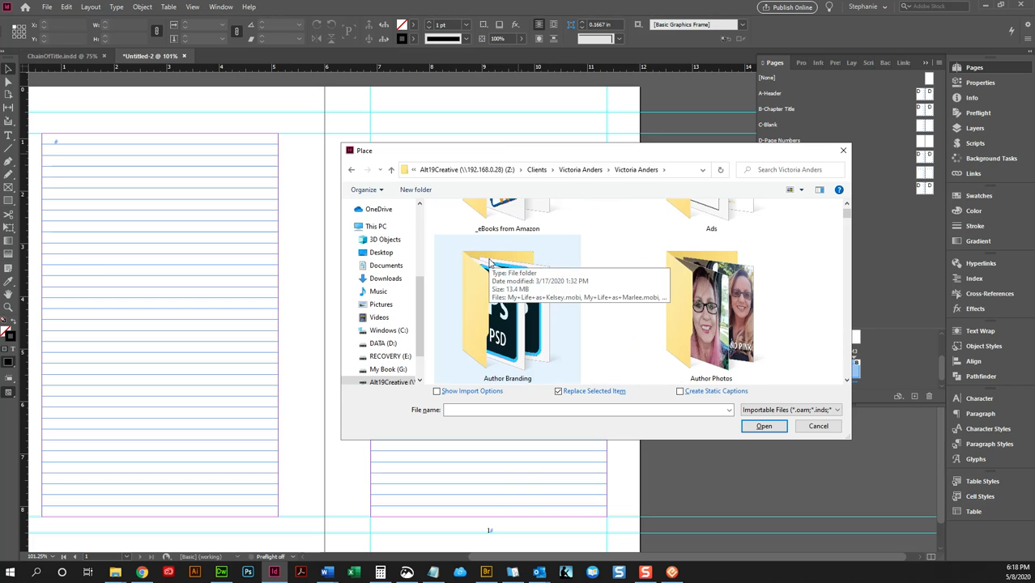
double_click(493, 276)
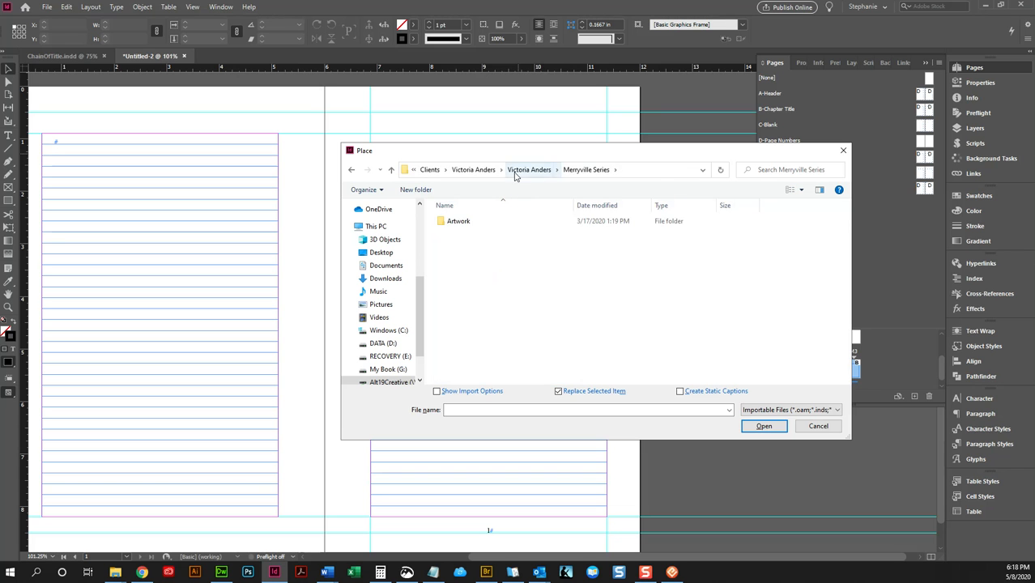
click(516, 173)
click(582, 174)
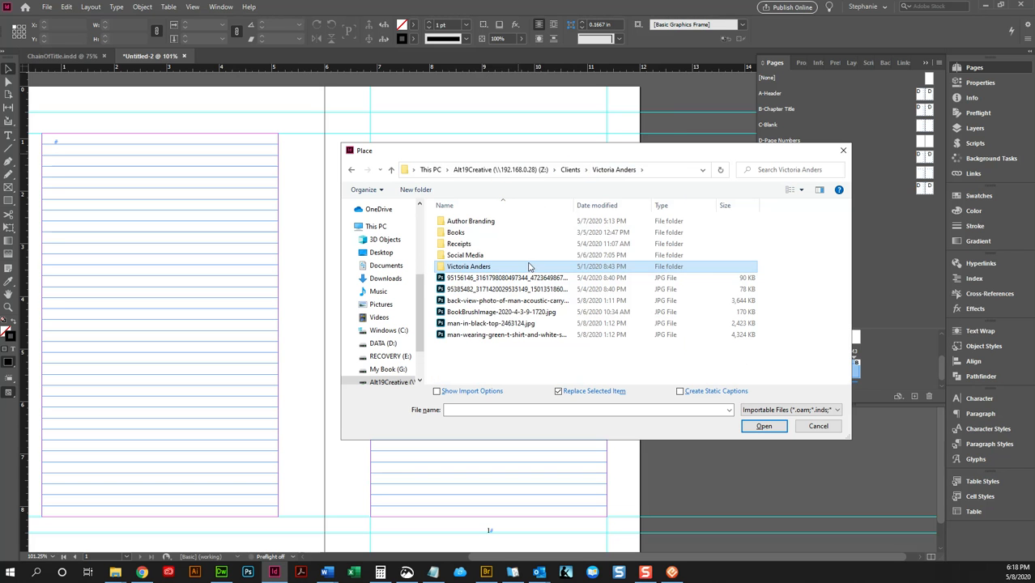
double_click(470, 265)
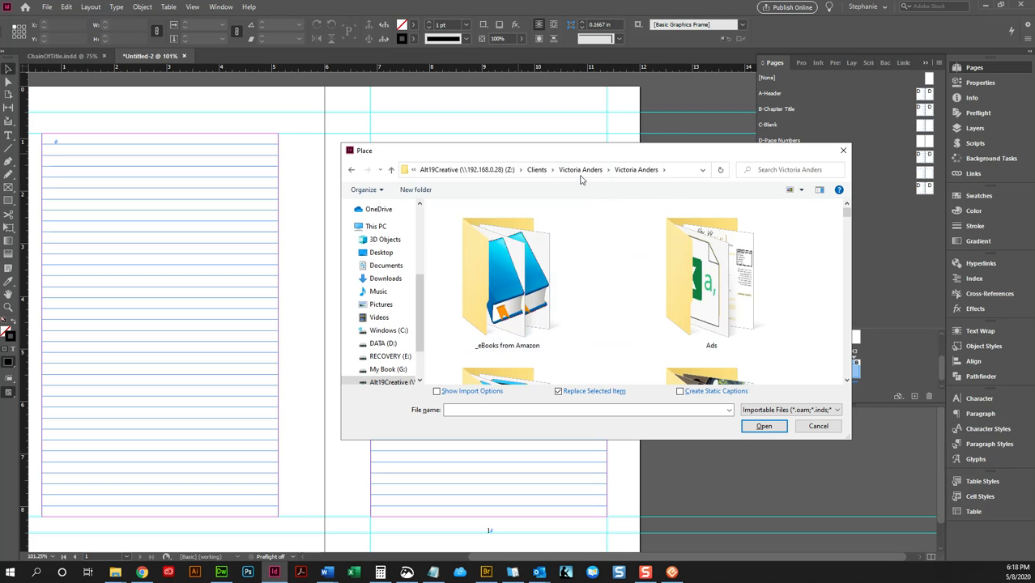
click(580, 173)
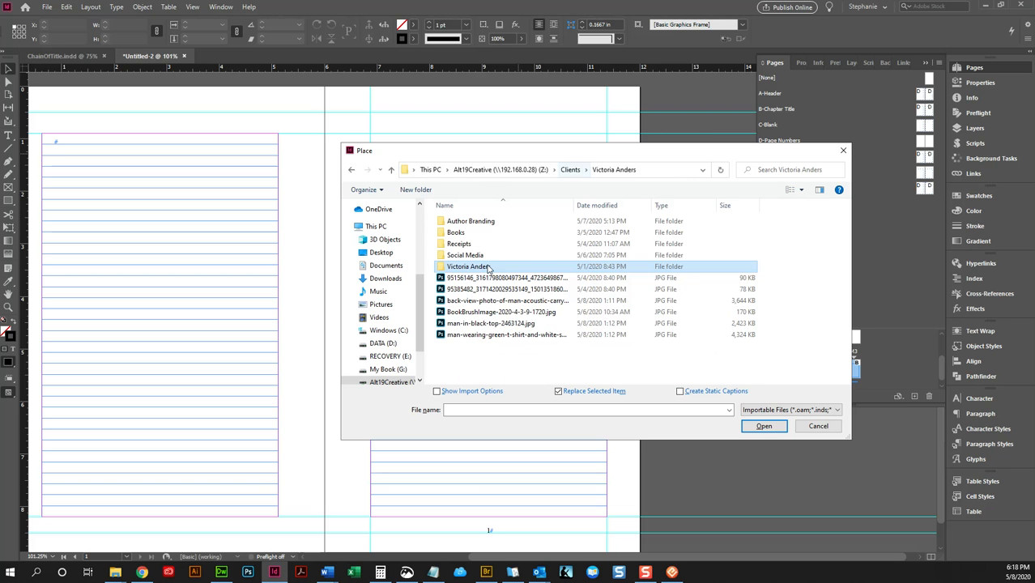
- Load CLEAN-UnleashMyLove.docx for placing from the client's Books folder, under Merryville Series, Book 2, _Originals
double_click(466, 233)
double_click(466, 233)
double_click(467, 243)
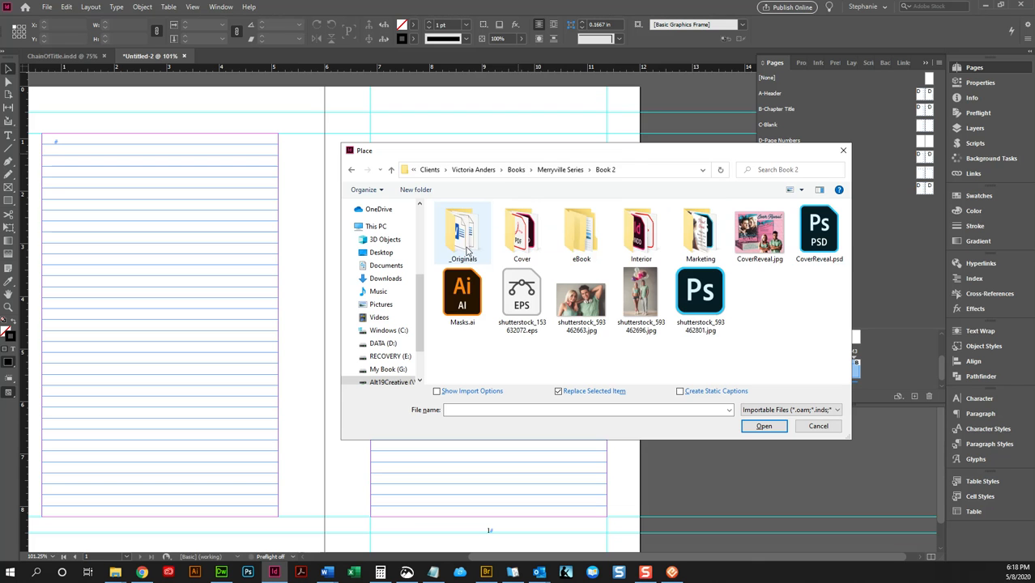
double_click(470, 235)
click(482, 224)
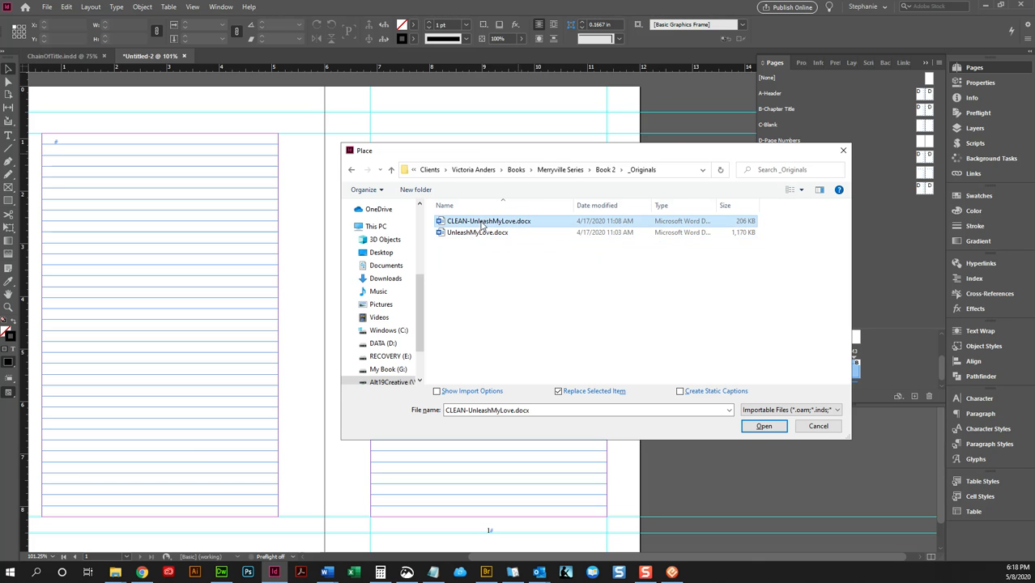
click(762, 427)
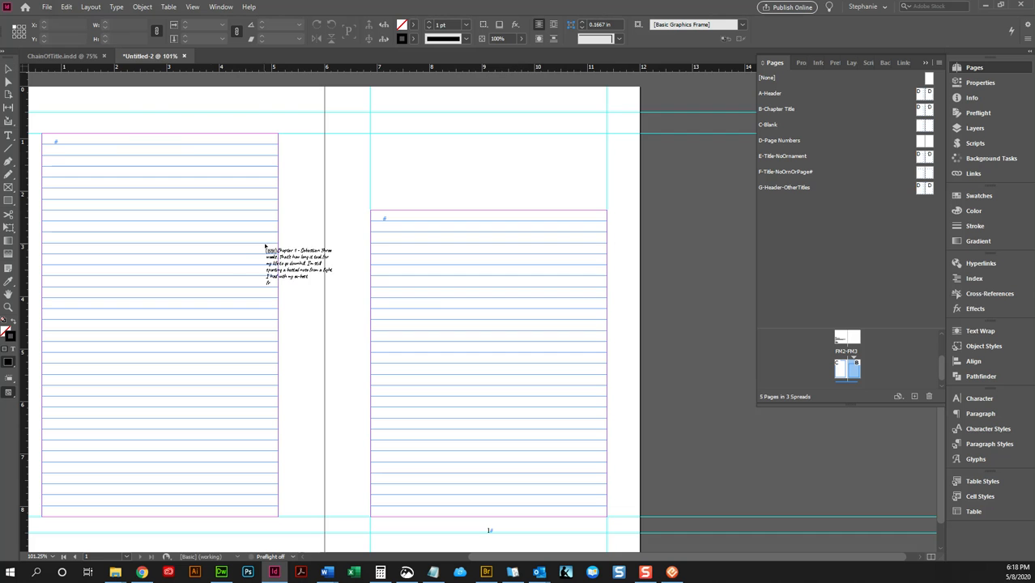
- Place the loaded manuscript on page 1 and reposition its text frame between the side margins at about Y 1.26 in
click(370, 150)
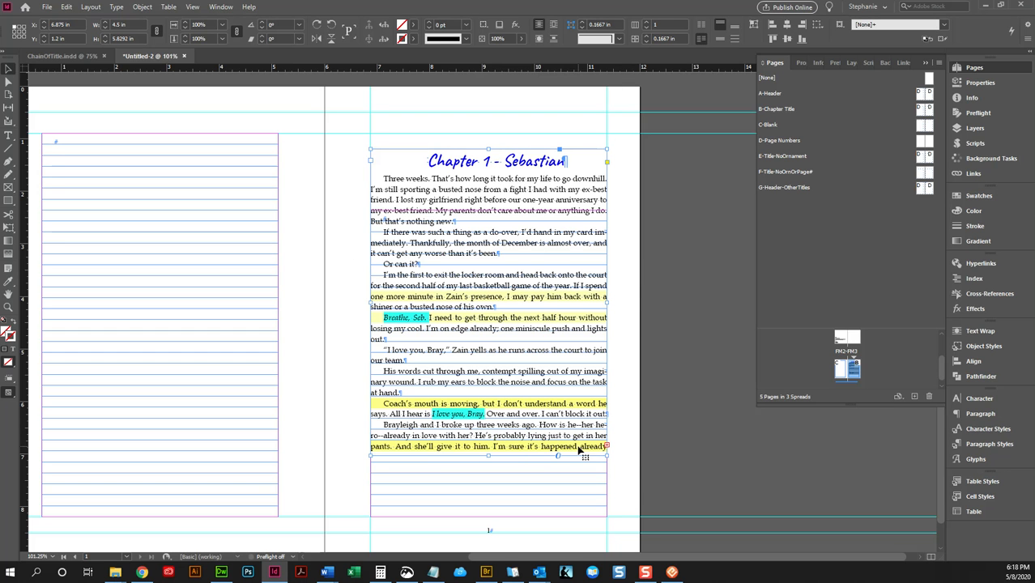
drag(495, 357, 641, 334)
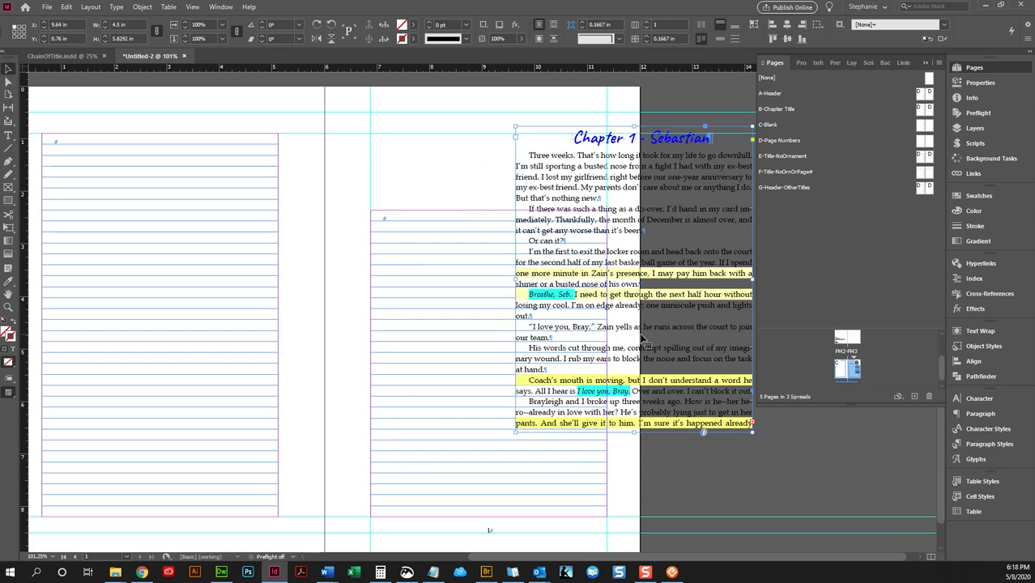
drag(678, 372, 533, 398)
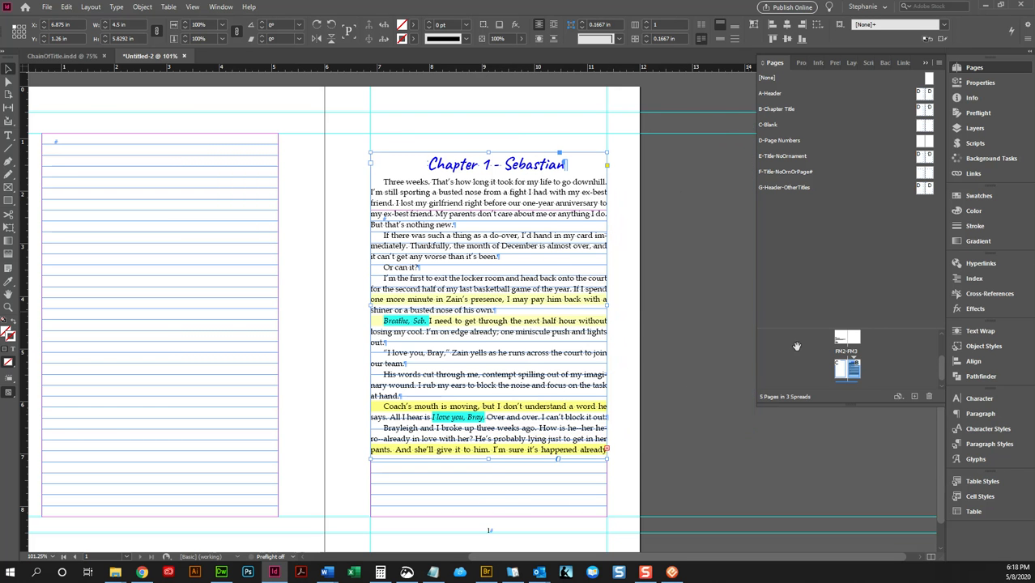
- Add a page based on the A-Header master after page 1
click(913, 397)
drag(920, 97, 841, 374)
scroll(698, 304, up, 10)
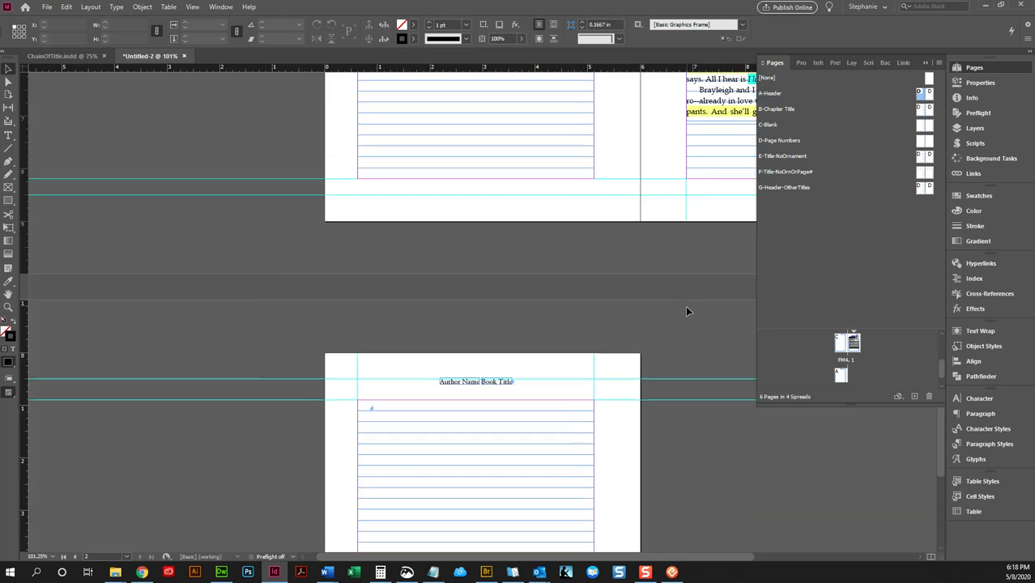
- Autoflow the overset text from page 1 onto page 2 and new following pages, aligning page 2's frame to its top and side margins
drag(694, 557, 772, 559)
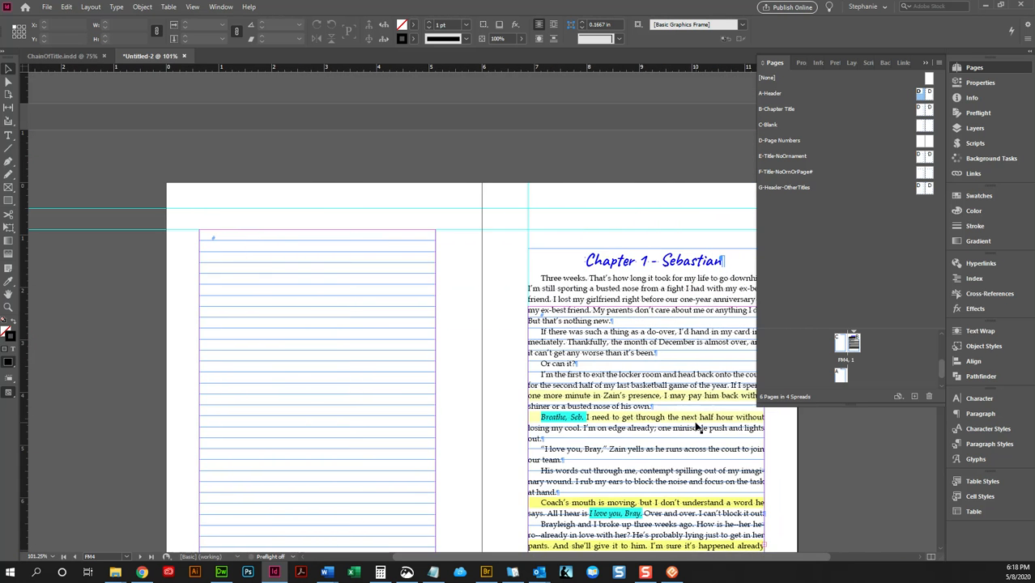
click(697, 426)
scroll(695, 426, down, 6)
scroll(695, 426, up, 5)
click(763, 507)
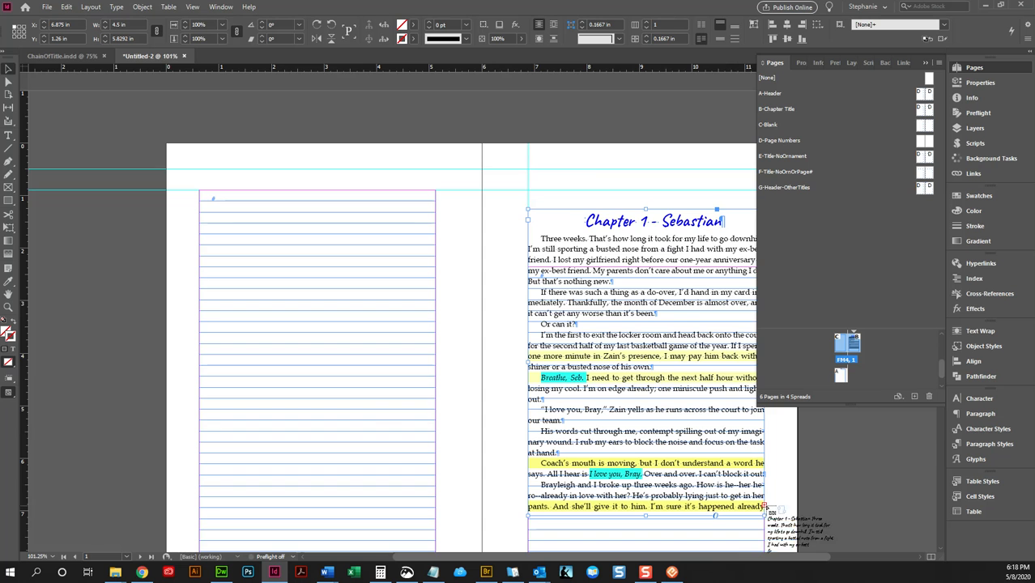
scroll(324, 405, down, 5)
click(189, 498)
scroll(434, 326, down, 5)
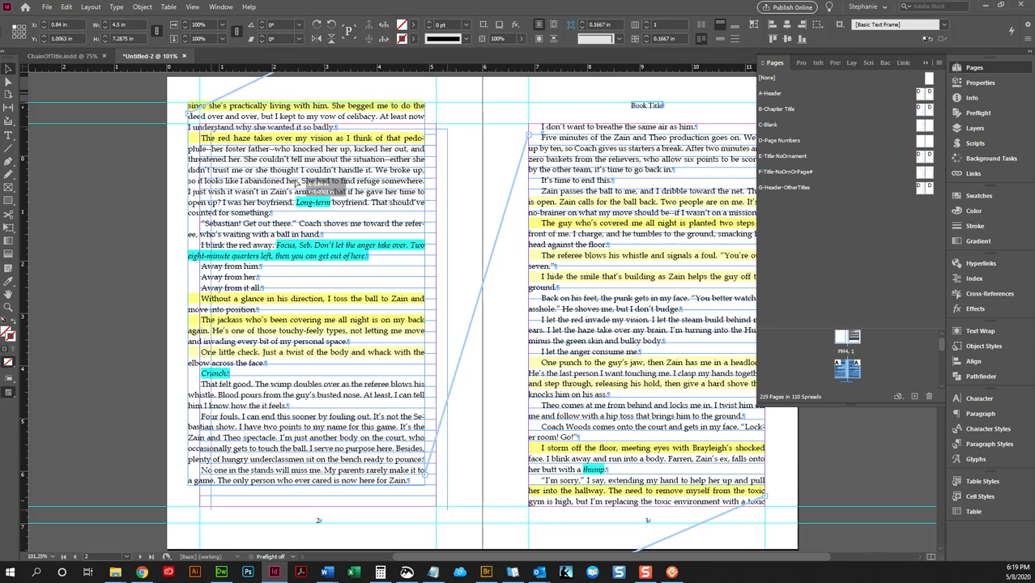
drag(308, 182, 319, 204)
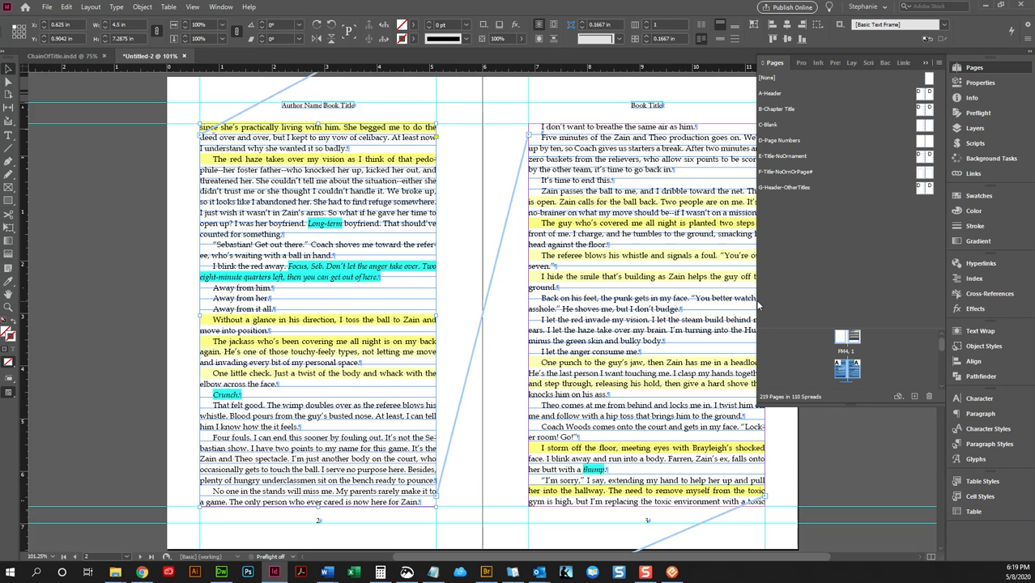
- Widen the A-Header master's text frames past the outer margins, to about 4.885 in on the left page and 4.875 in on the right
click(690, 255)
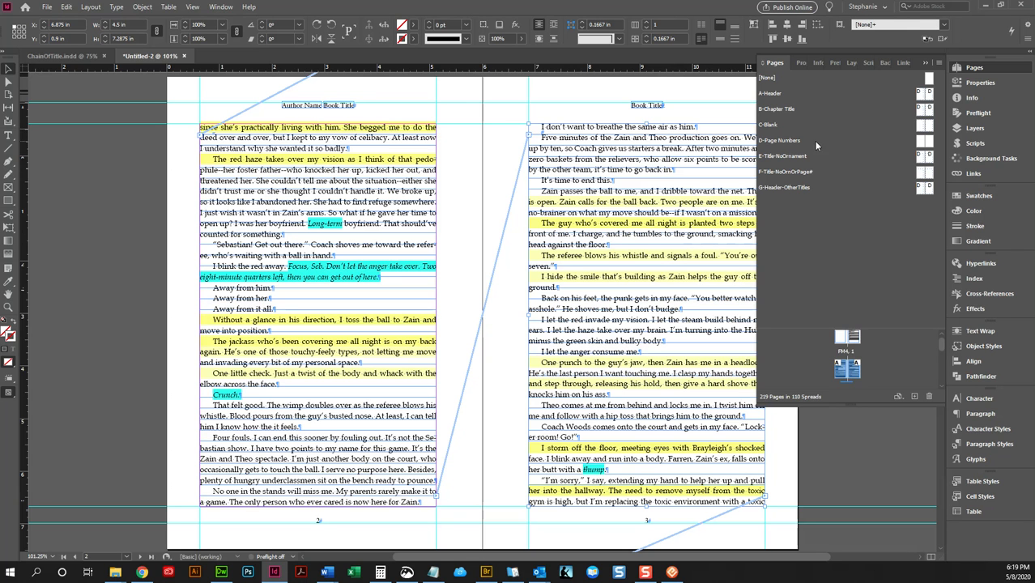
double_click(921, 94)
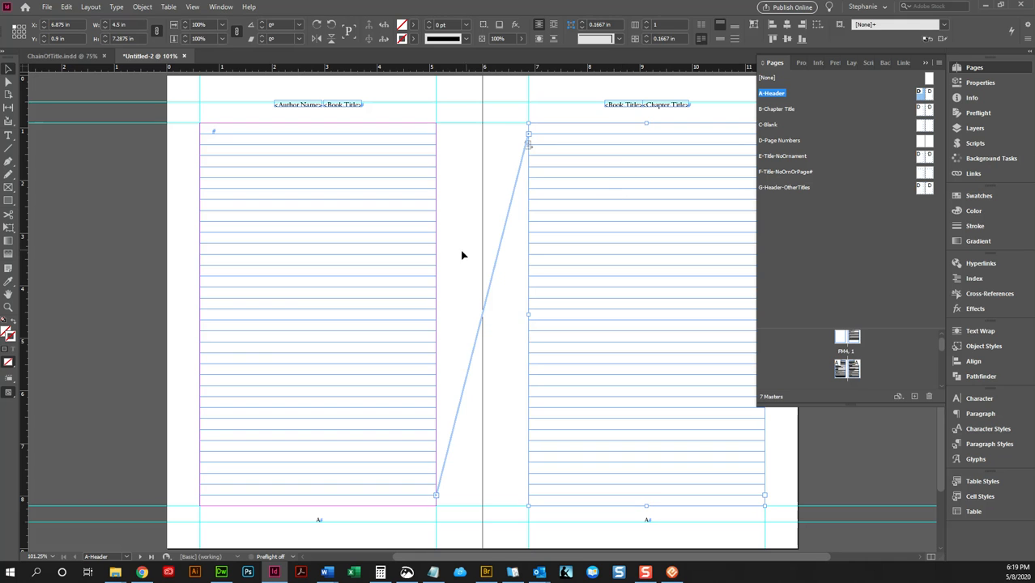
click(270, 286)
drag(201, 314, 239, 341)
drag(509, 558, 551, 559)
click(579, 346)
drag(680, 315, 697, 316)
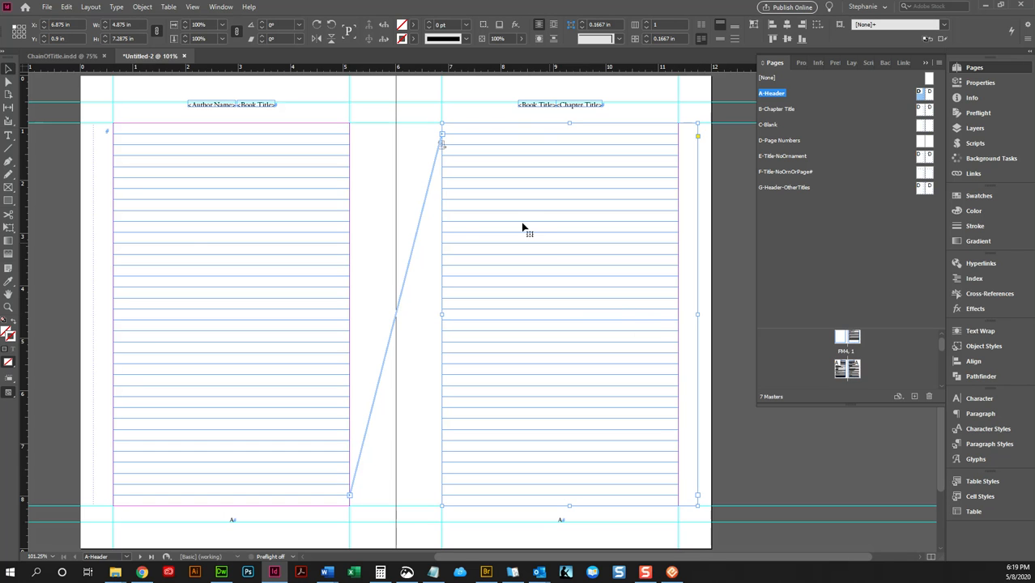
click(95, 178)
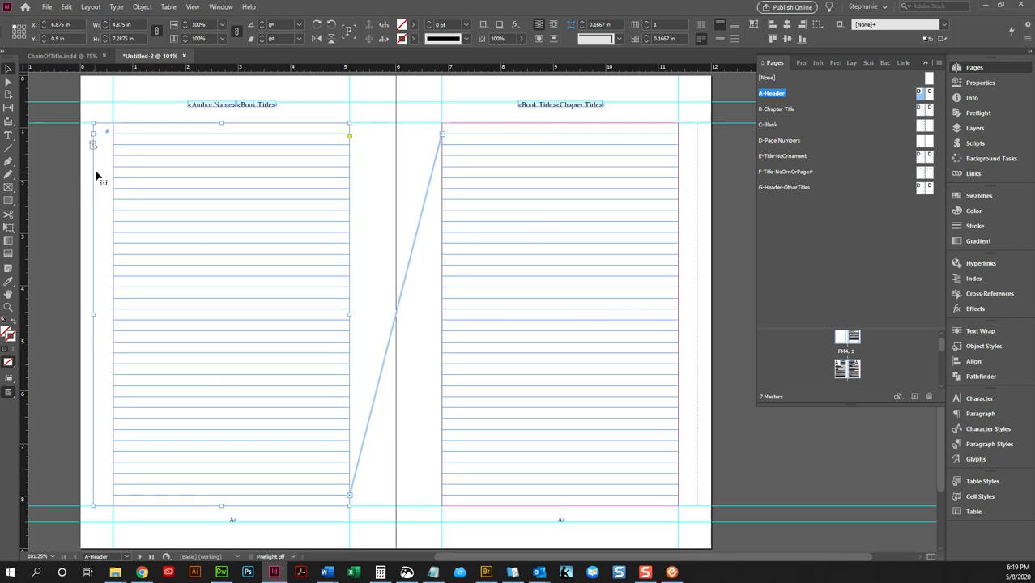
click(690, 156)
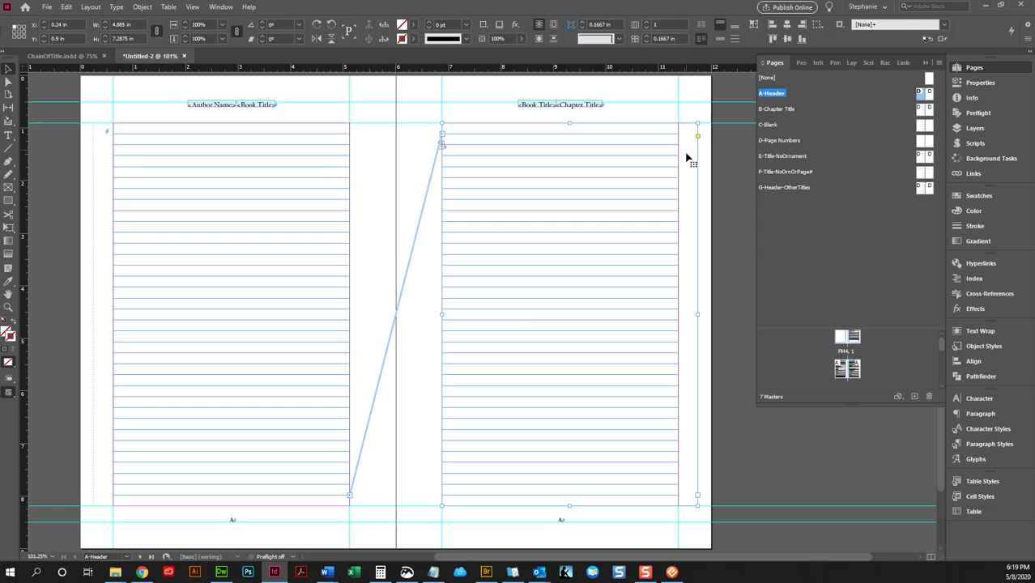
- Reapply the A-Header master to pages 2-3
double_click(844, 369)
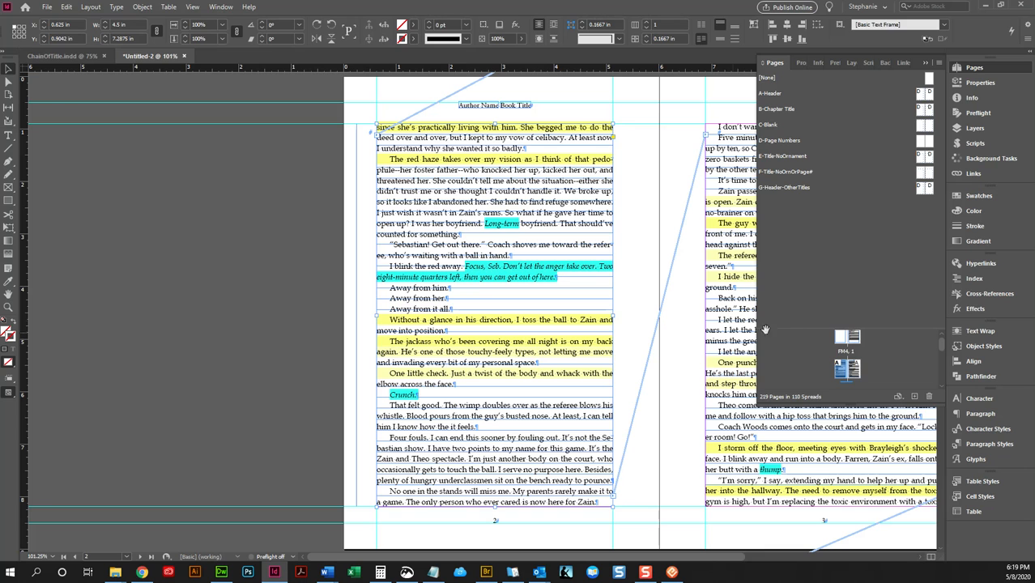
click(731, 323)
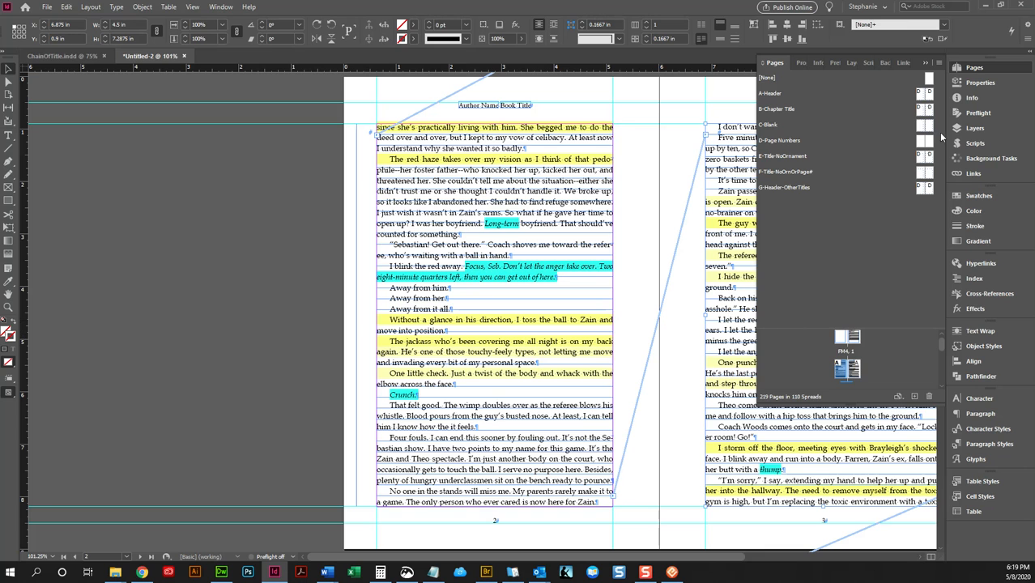
right_click(851, 372)
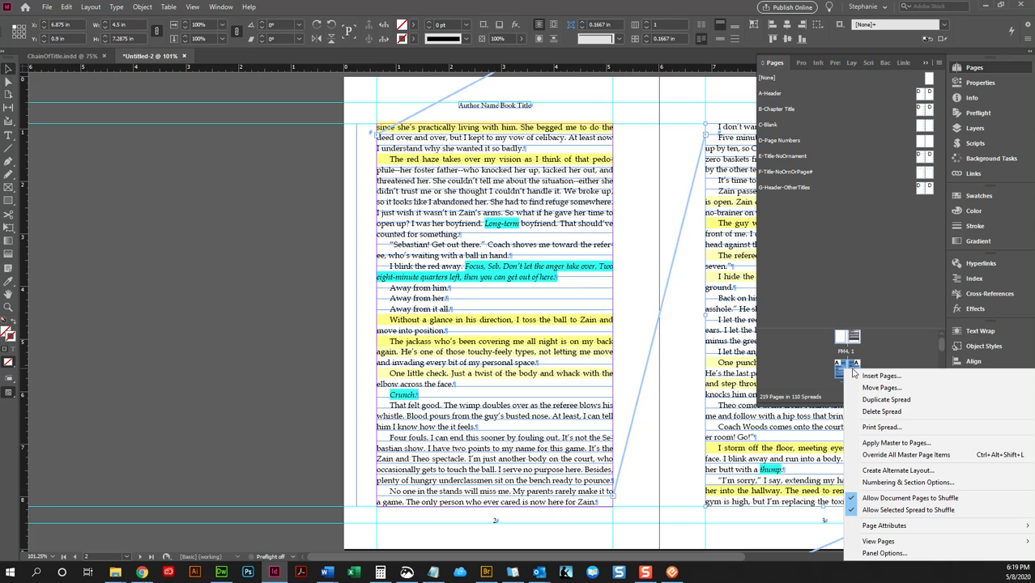
click(859, 441)
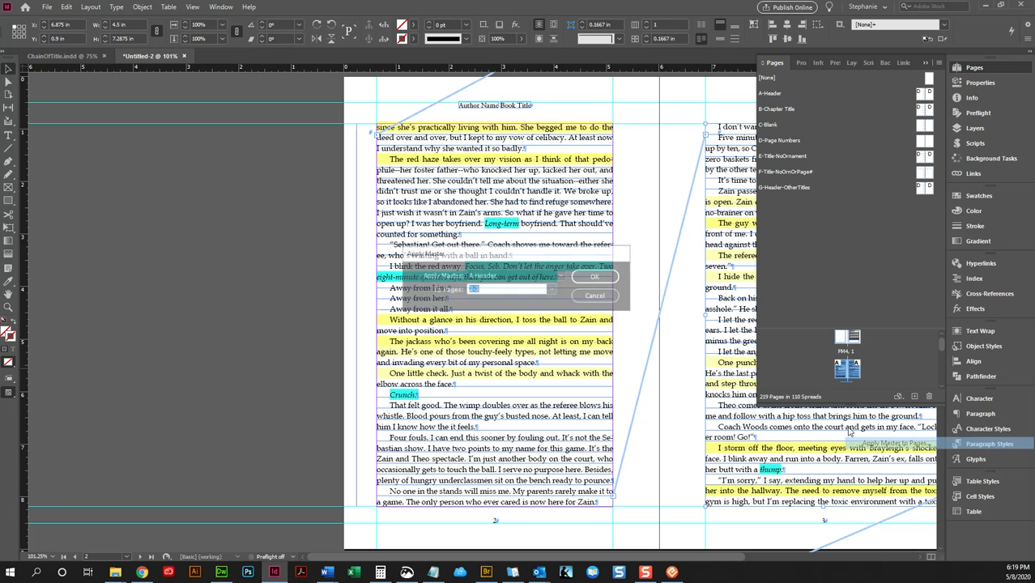
click(596, 276)
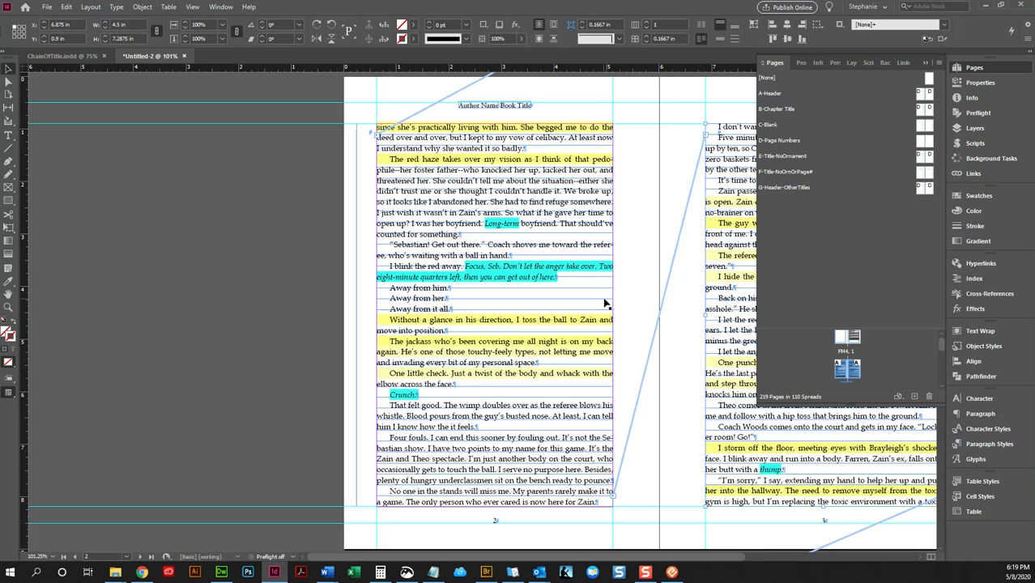
- Compare the placed text frames on page 1 and pages 2-3 with the master frames beneath them
drag(600, 559, 698, 565)
scroll(562, 308, up, 8)
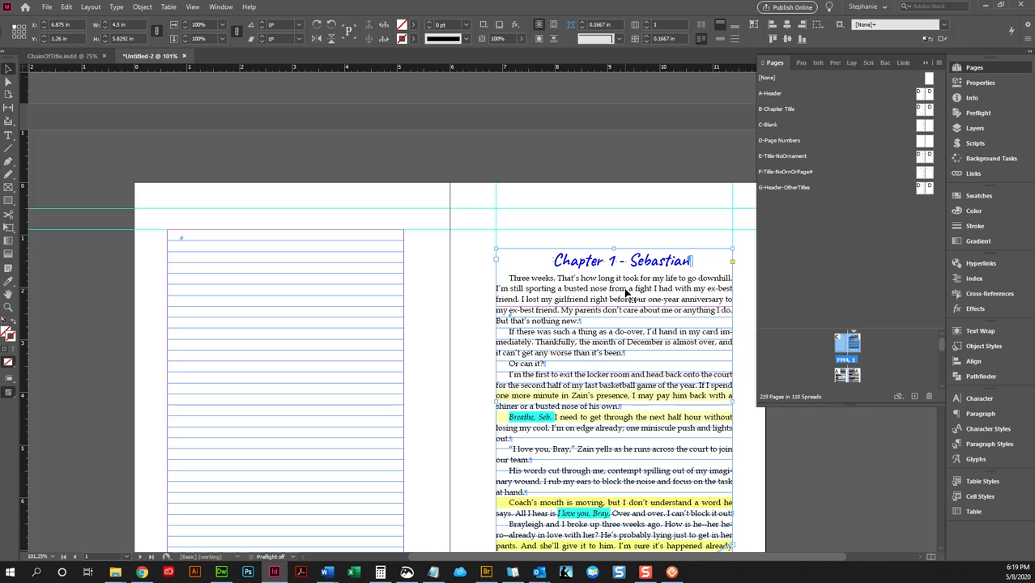
scroll(616, 294, down, 10)
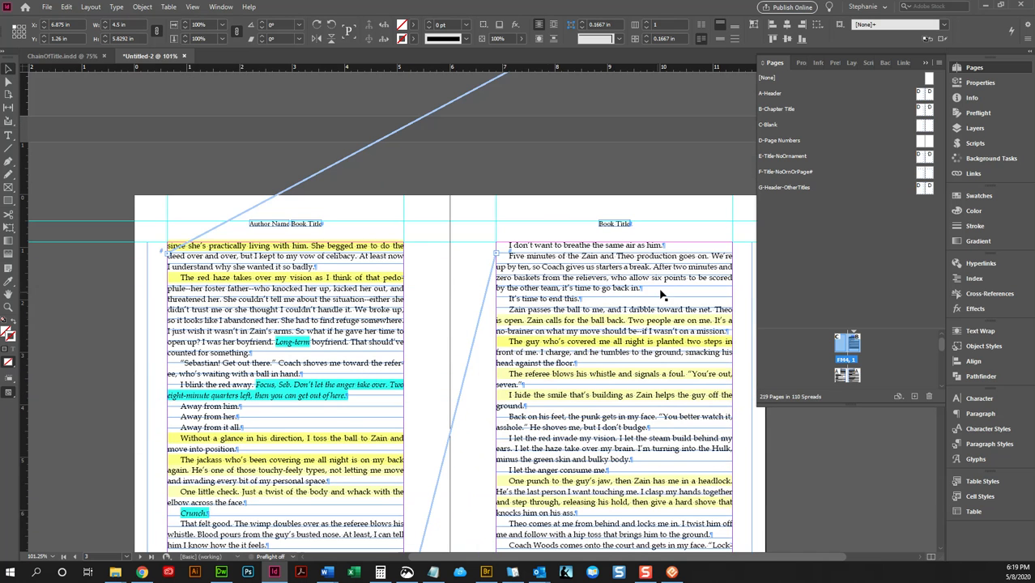
- Try moving page 1's placed text frame off its master frame to about X 6.44 in, Y 1.527 in, and undo the move
click(661, 295)
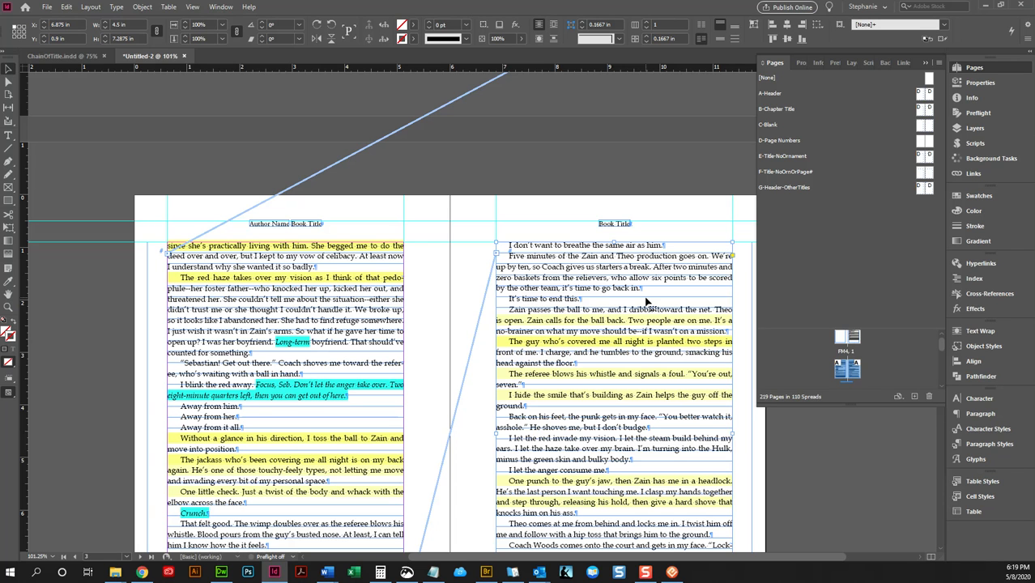
scroll(646, 302, up, 10)
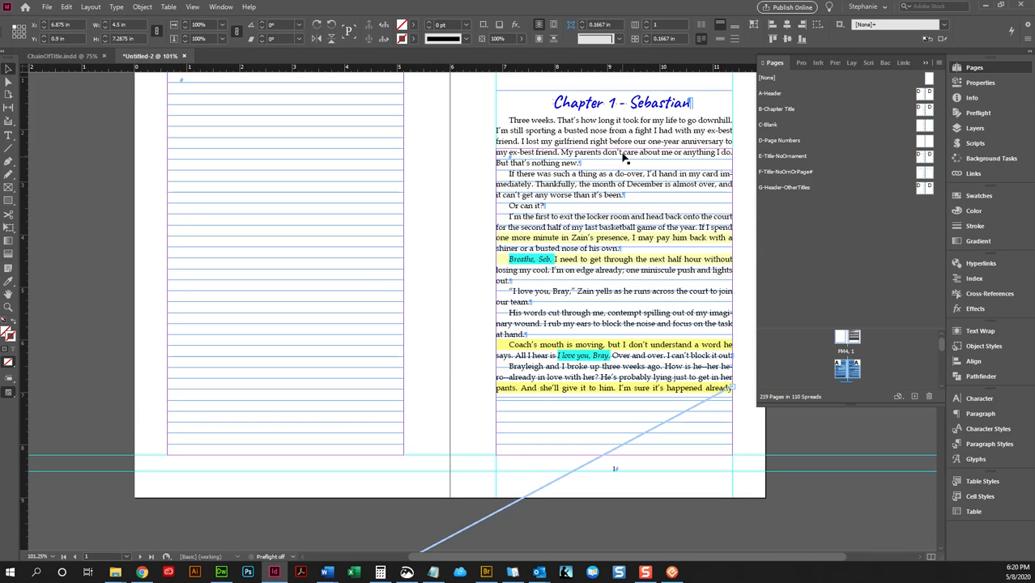
drag(594, 146, 571, 159)
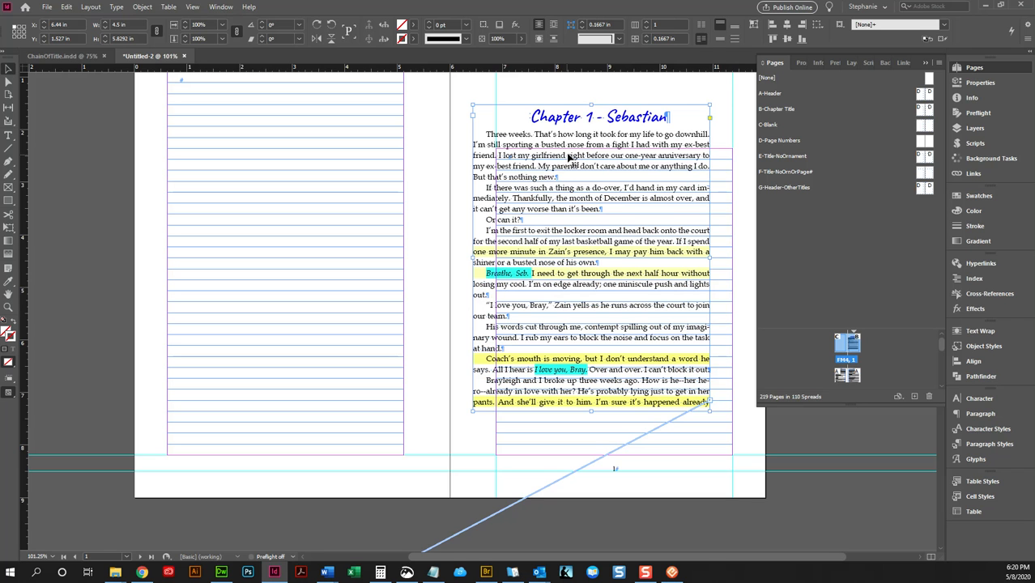
key(ctrl+z)
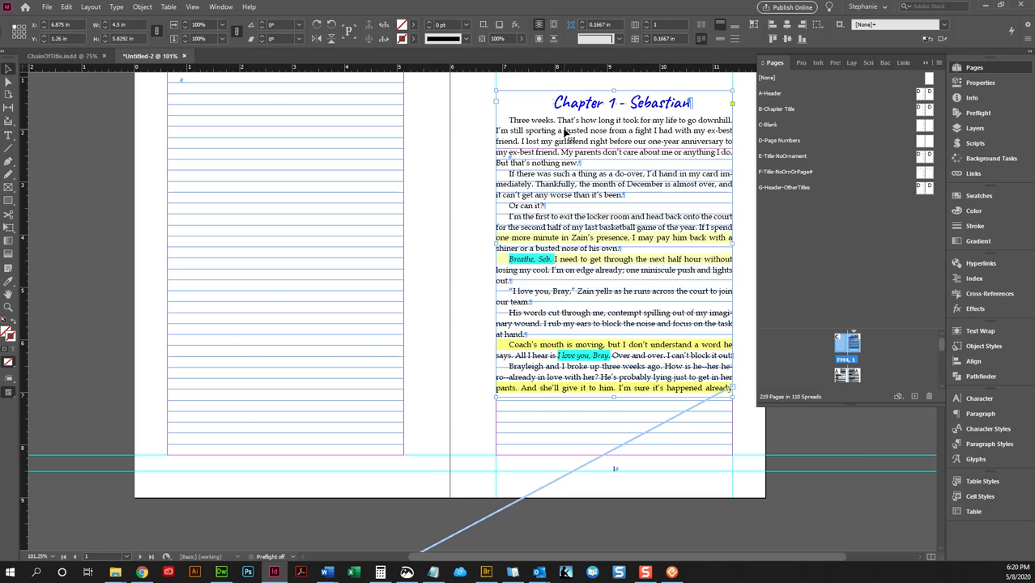
- Undo the reapplication of the A-Header master to pages 2-3 and the widening of its text frames
key(ctrl+z)
scroll(576, 154, up, 1)
key(ctrl+z)
key(ctrl+z)
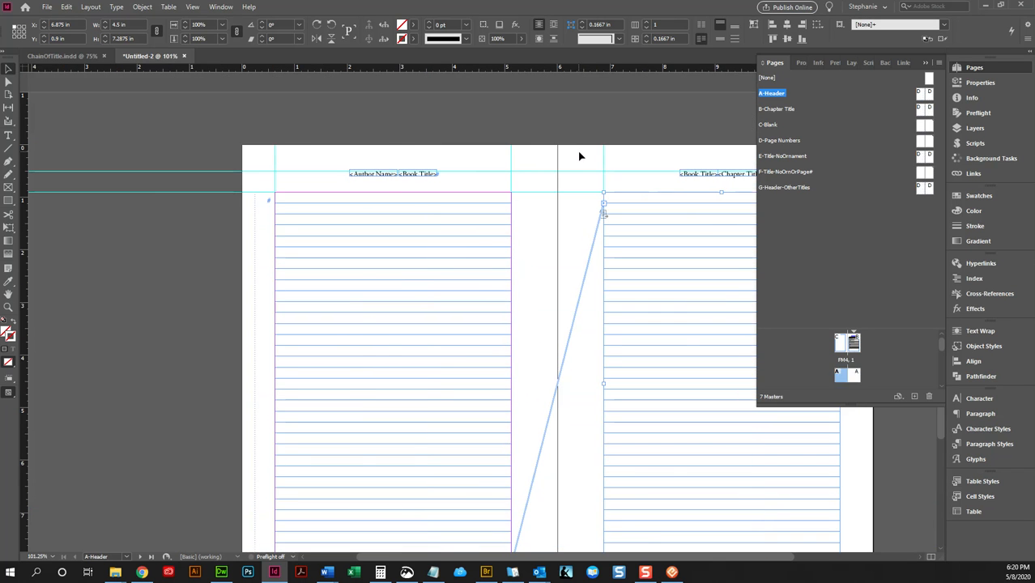
- Undo the autoflow onto page 2 and the following pages, along with the manuscript's placement on page 1
double_click(852, 373)
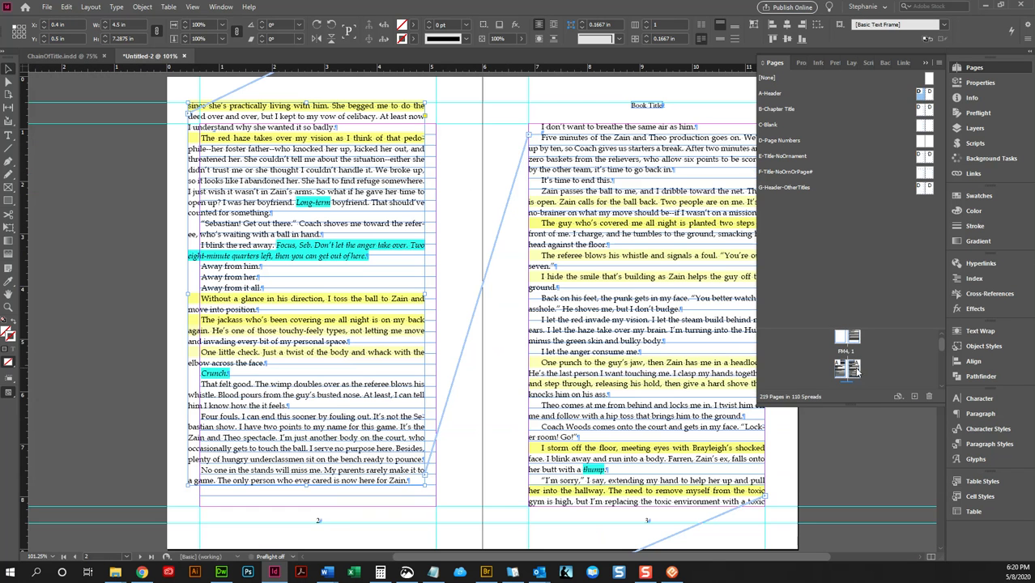
double_click(857, 376)
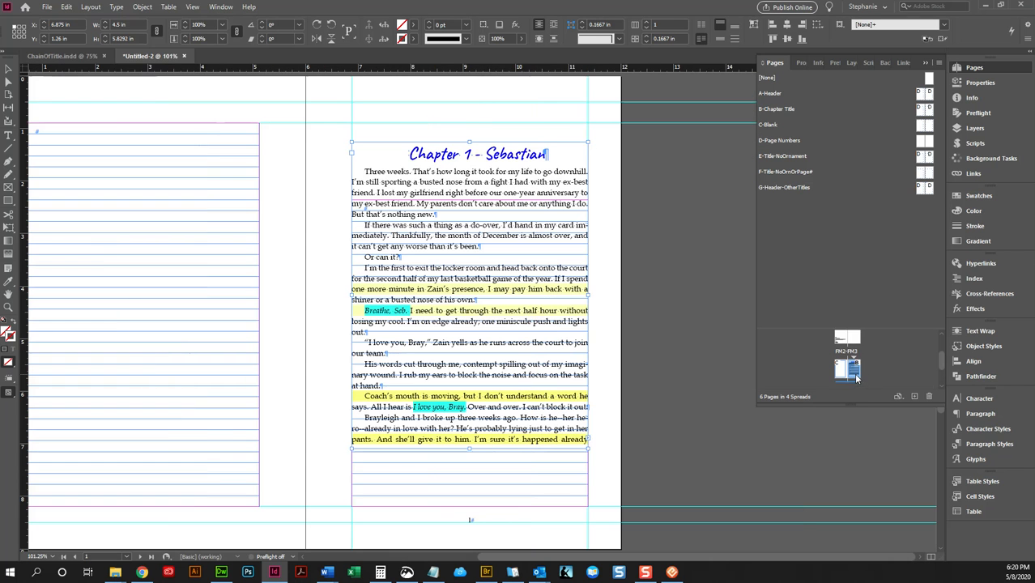
key(shift+Page_Down)
click(496, 250)
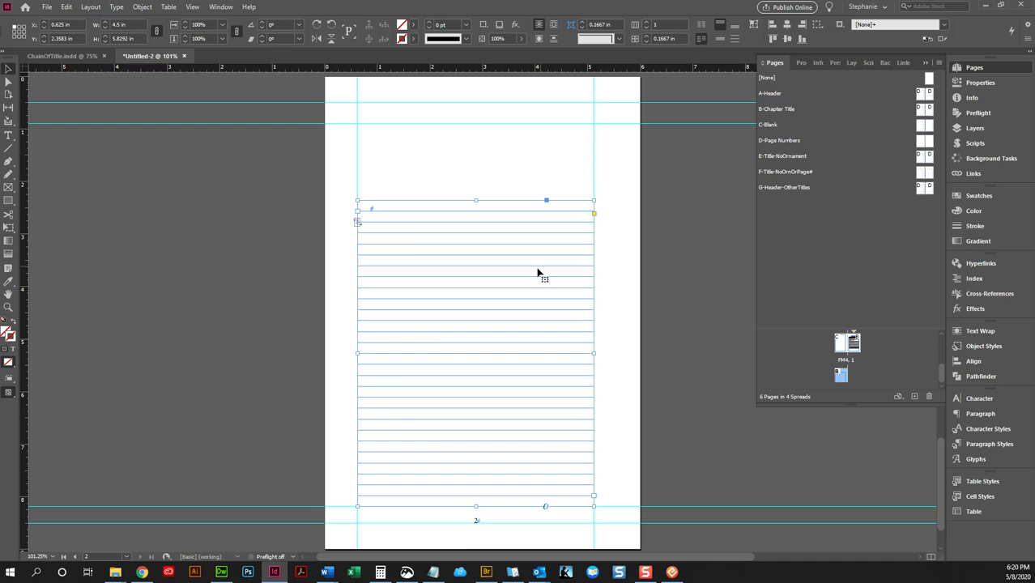
double_click(849, 338)
key(ctrl+z)
key(ctrl+z)
key(ctrl+z)
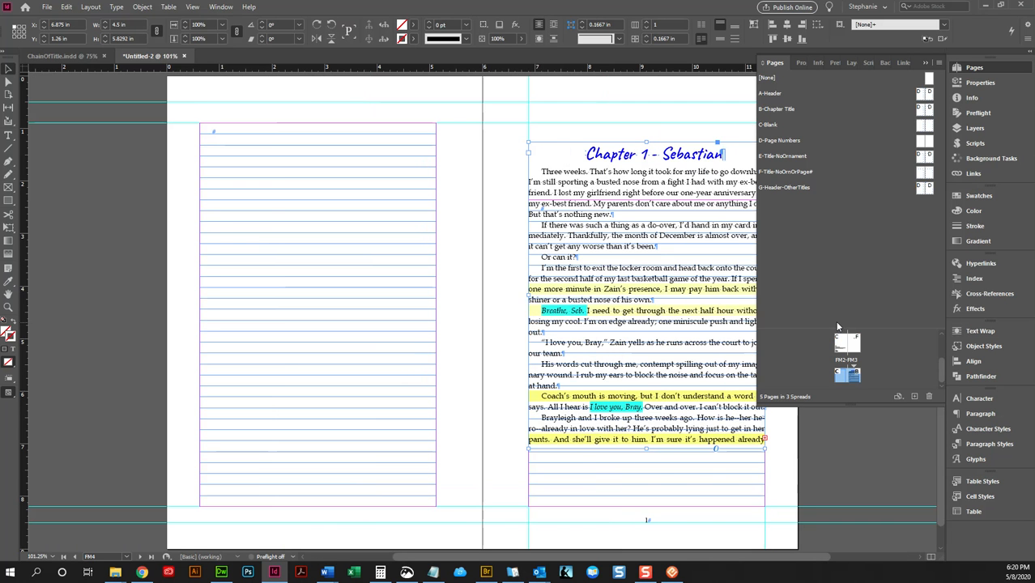
key(ctrl+z)
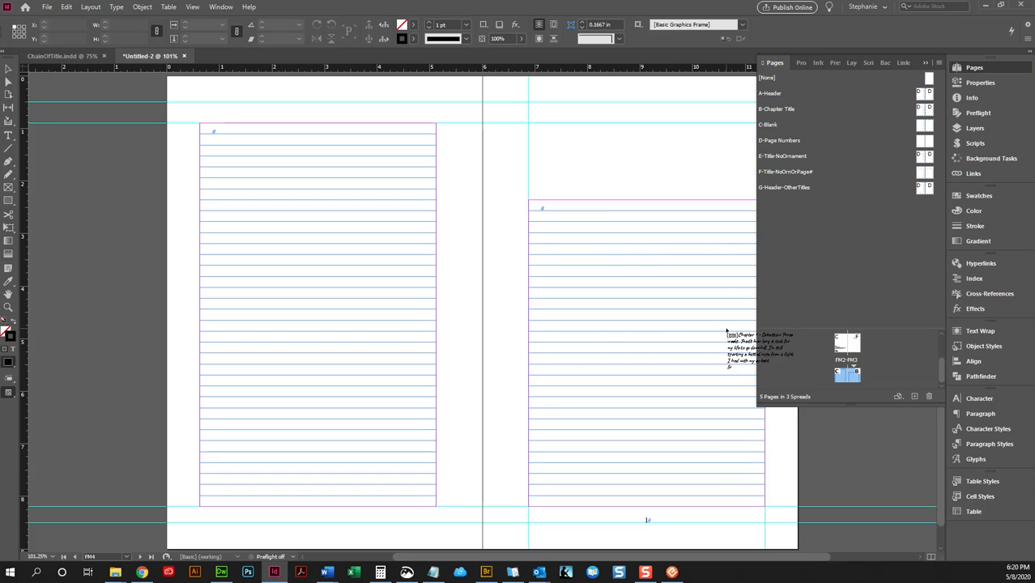
- Place CLEAN-UnleashMyLove.docx directly into page 1's existing chapter text frame, starting from a text cursor inside it
click(633, 222)
drag(594, 556, 654, 559)
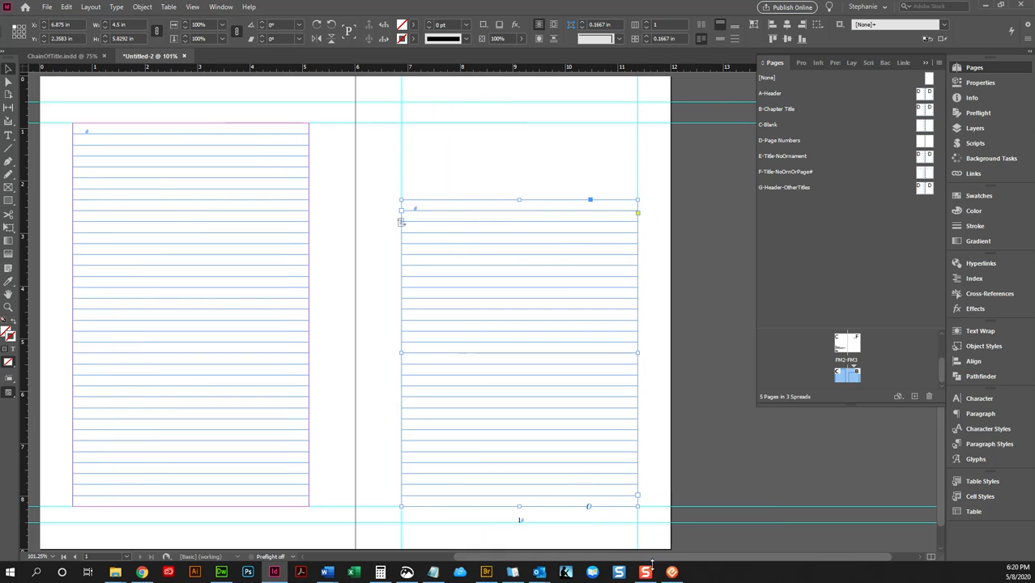
double_click(429, 205)
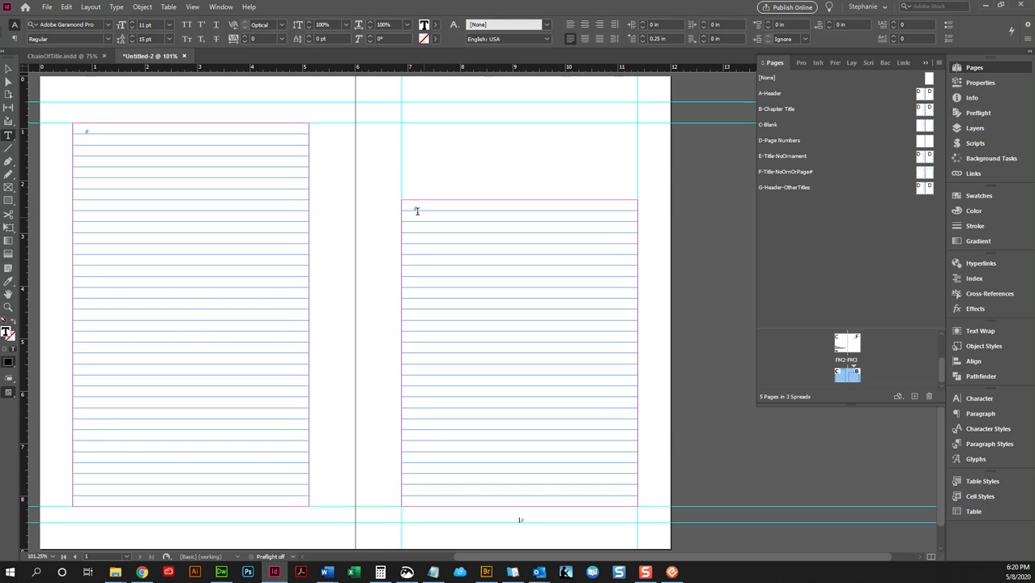
click(47, 6)
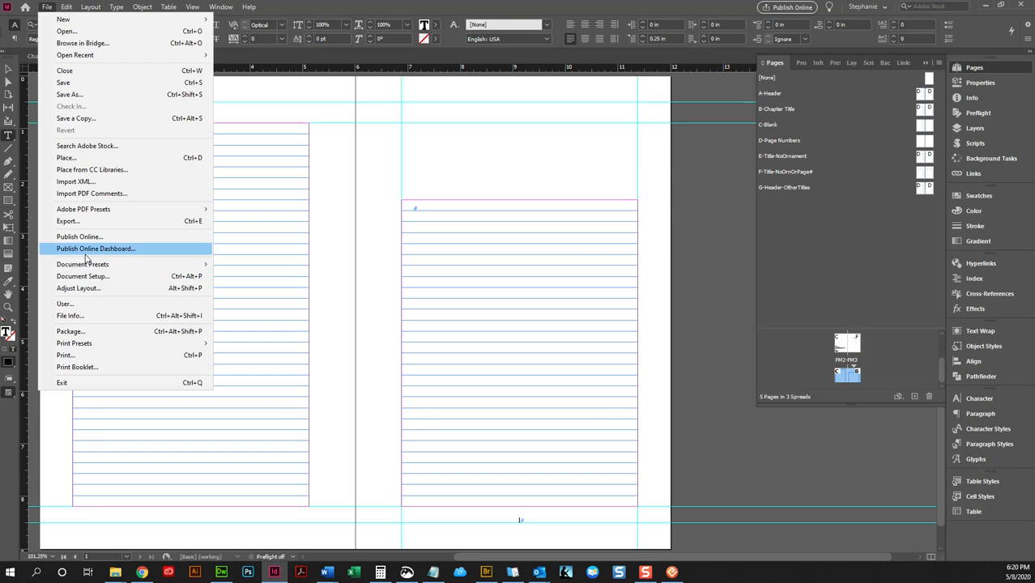
mouse_move(73, 264)
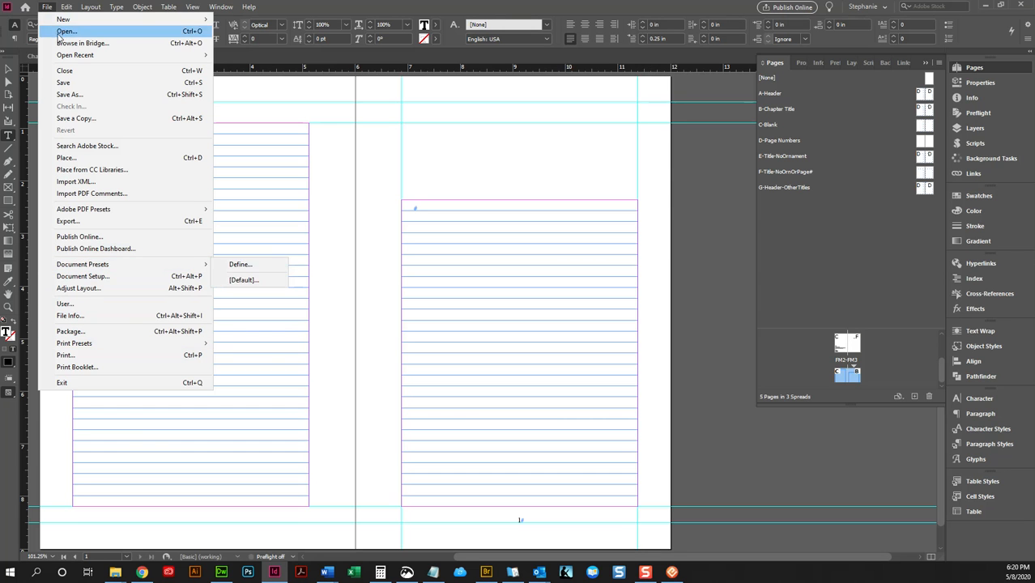
click(71, 169)
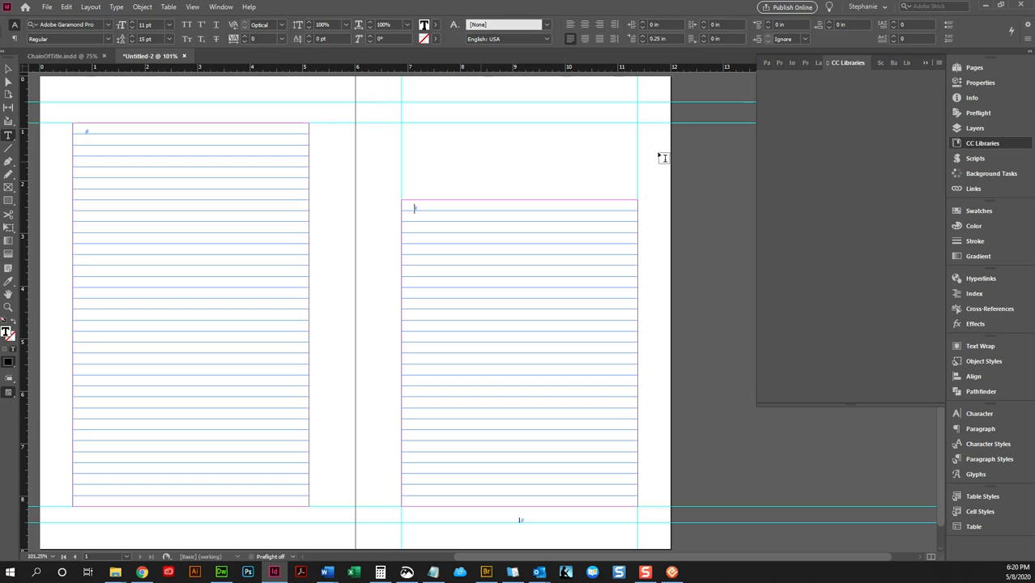
click(41, 8)
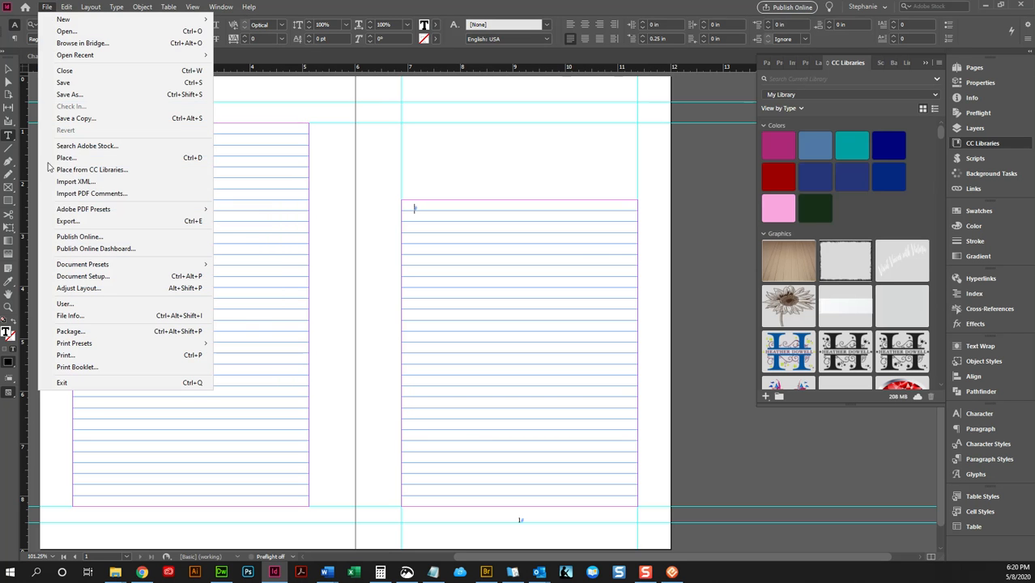
click(81, 155)
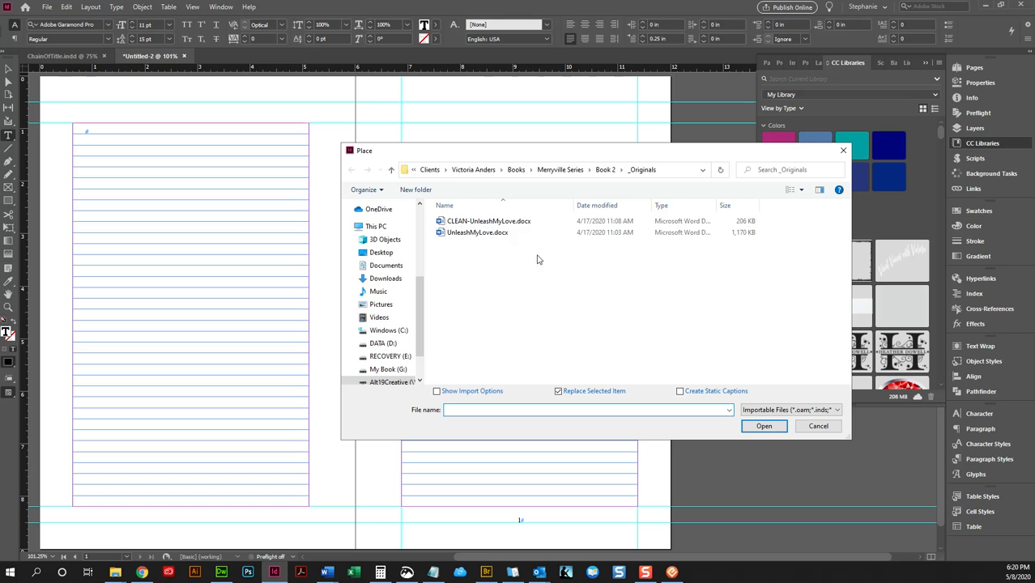
click(509, 223)
click(763, 427)
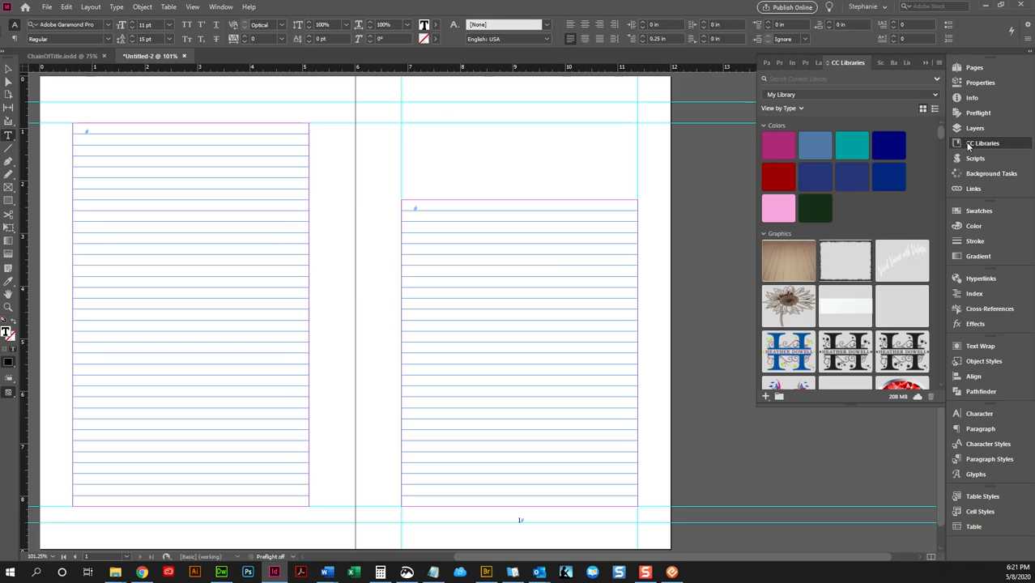
- Apply the A-Header master to pages 2-262
scroll(622, 329, down, 5)
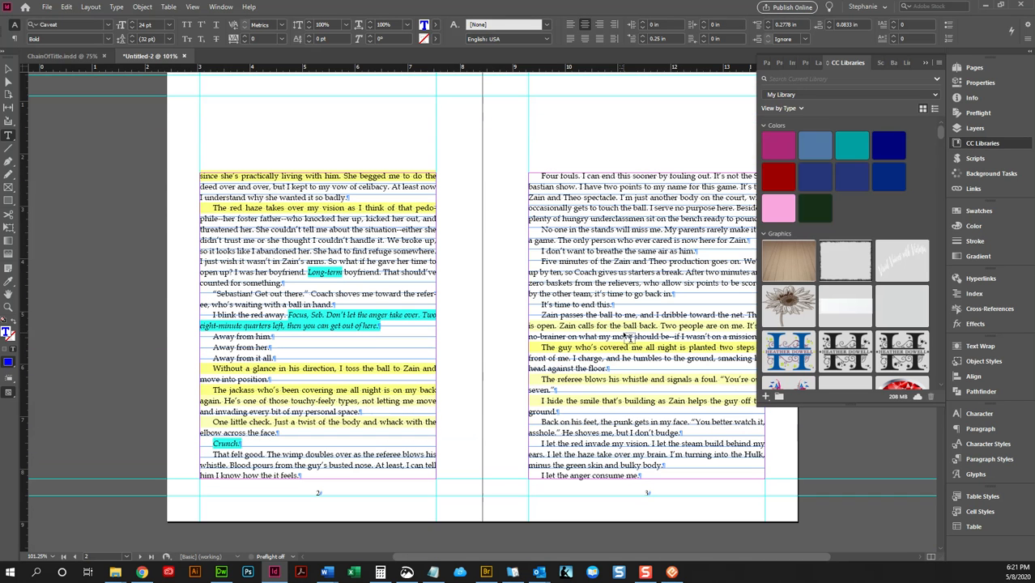
click(968, 142)
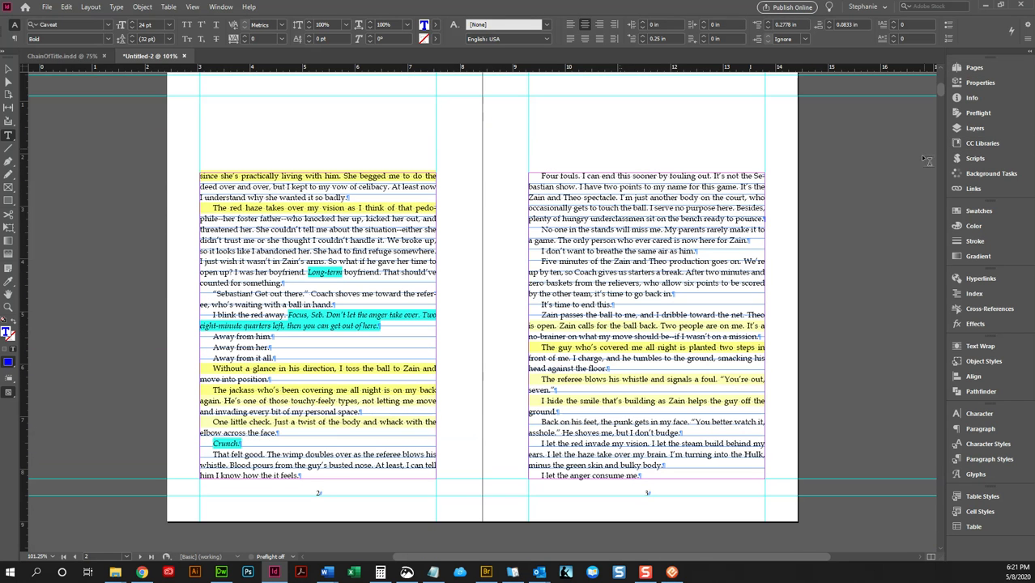
click(970, 70)
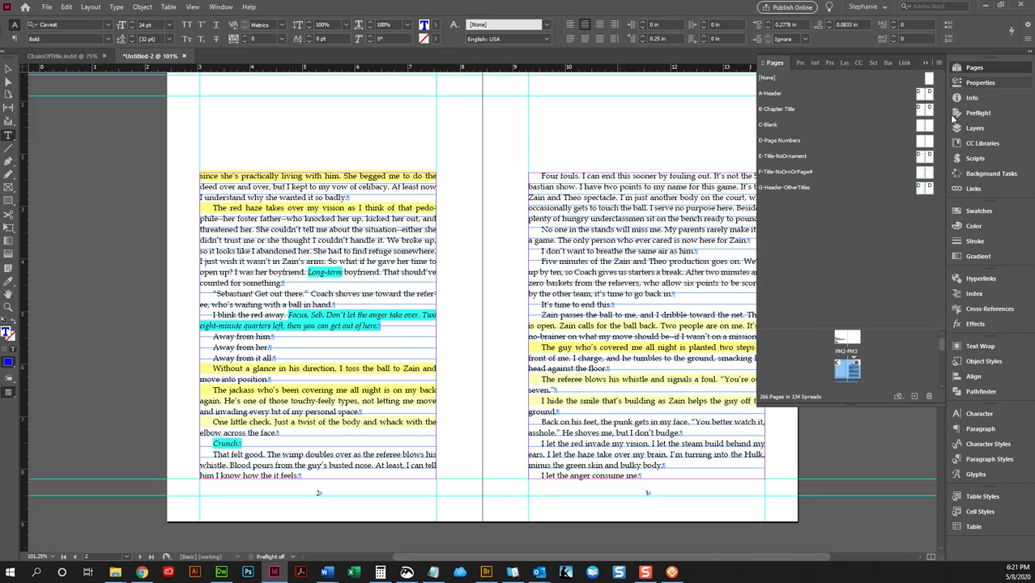
scroll(845, 358, down, 1)
double_click(842, 356)
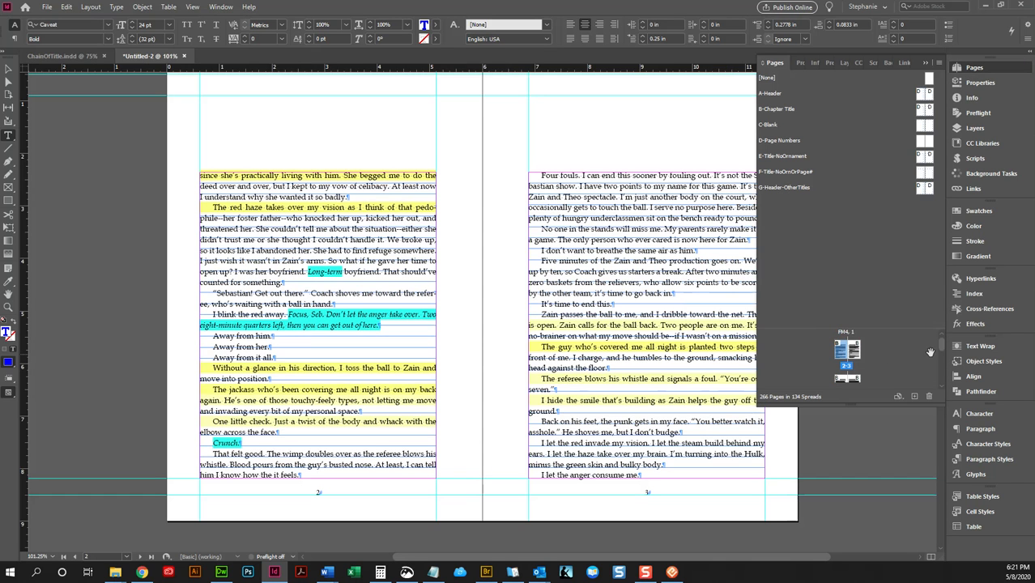
drag(941, 344, 939, 397)
click(843, 375)
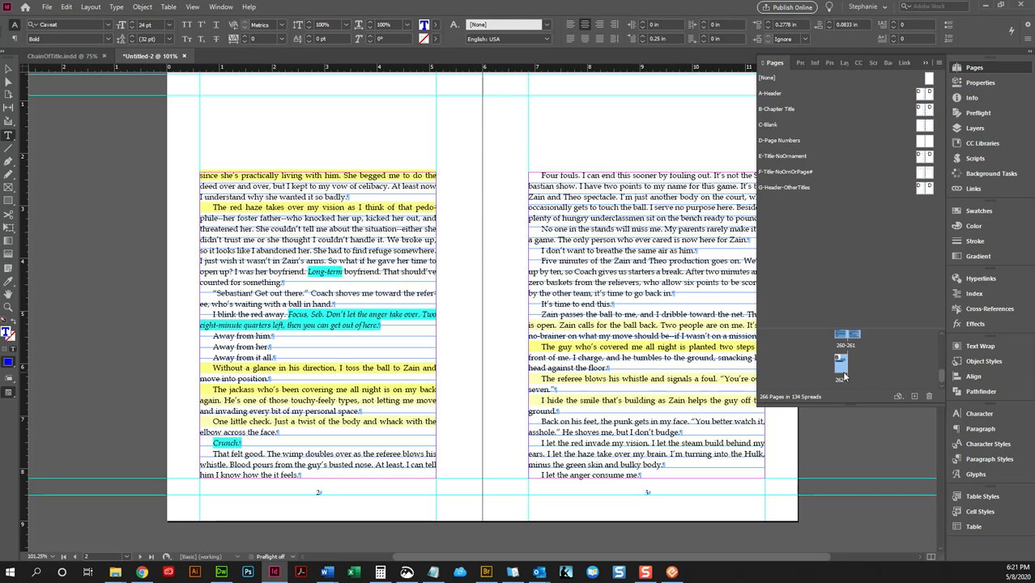
right_click(843, 375)
click(874, 239)
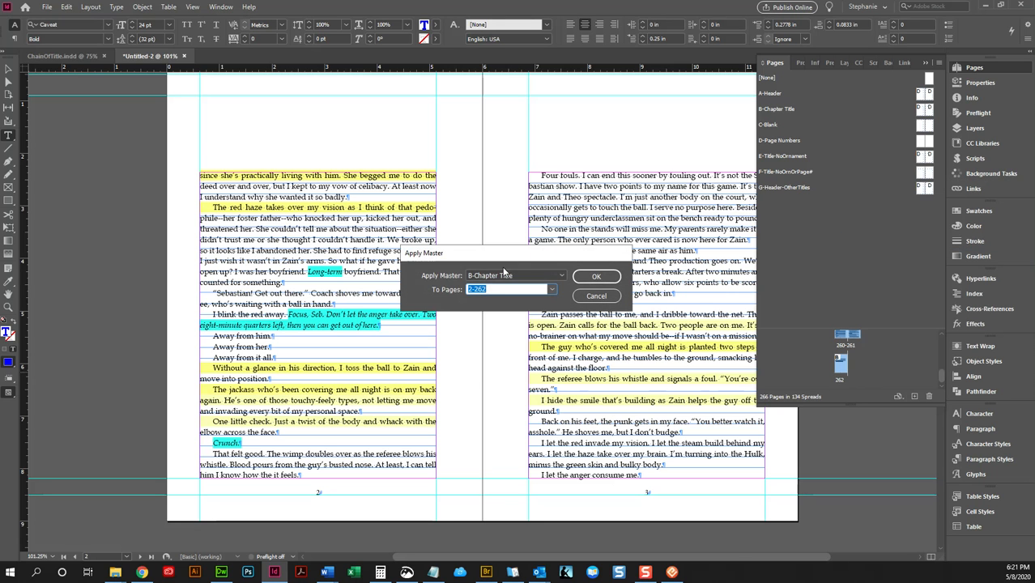
click(504, 275)
click(486, 300)
click(587, 278)
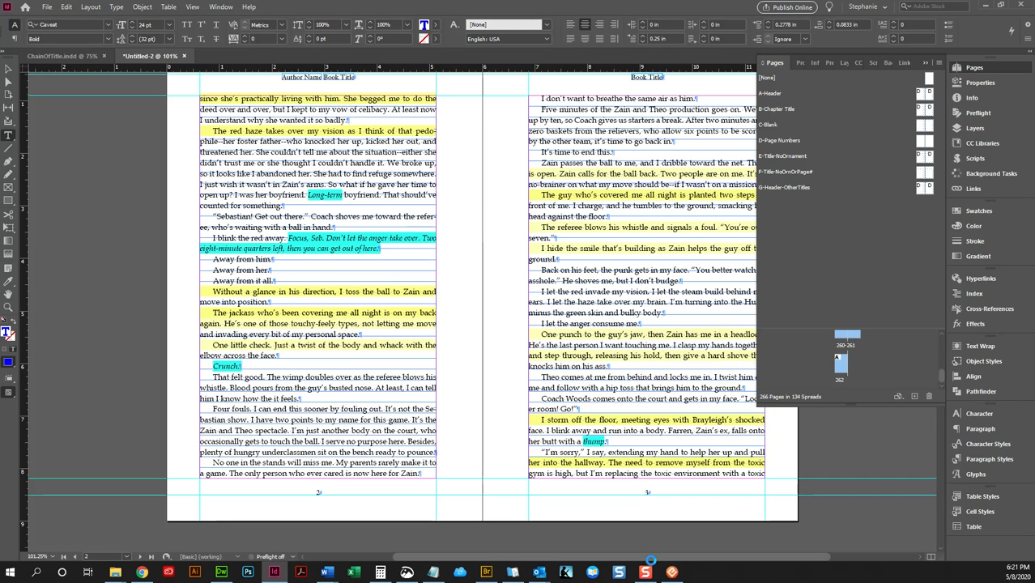
- Inspect how the chapter text on page 1 sits within the master-based text frame
scroll(570, 398, up, 5)
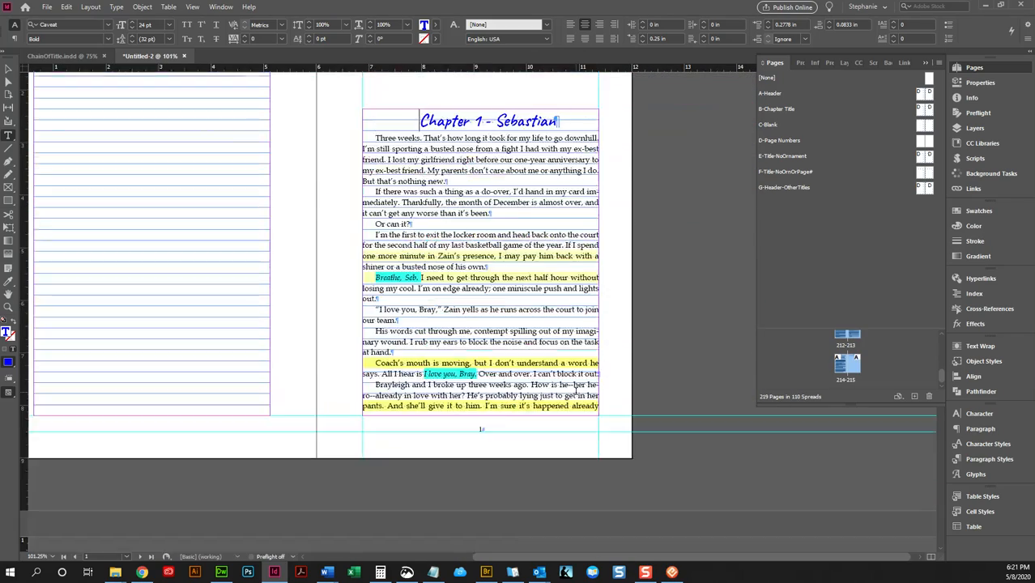
click(438, 358)
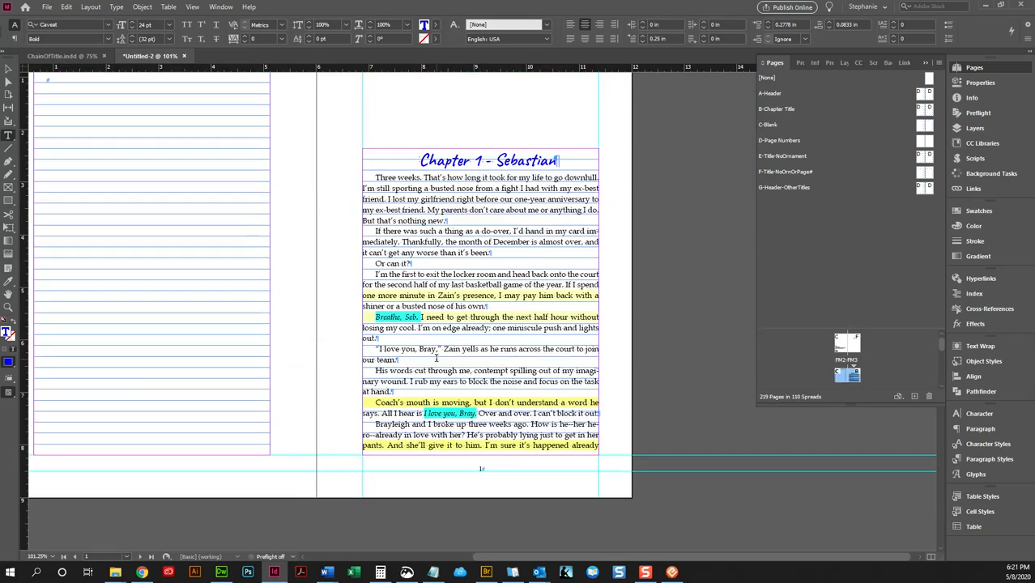
scroll(437, 358, down, 5)
scroll(420, 350, up, 7)
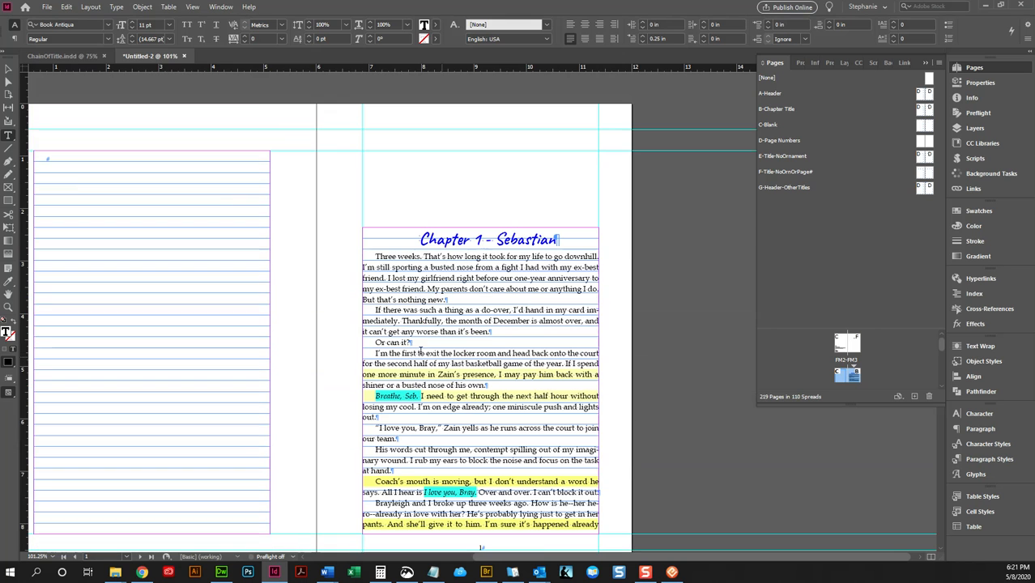
click(7, 68)
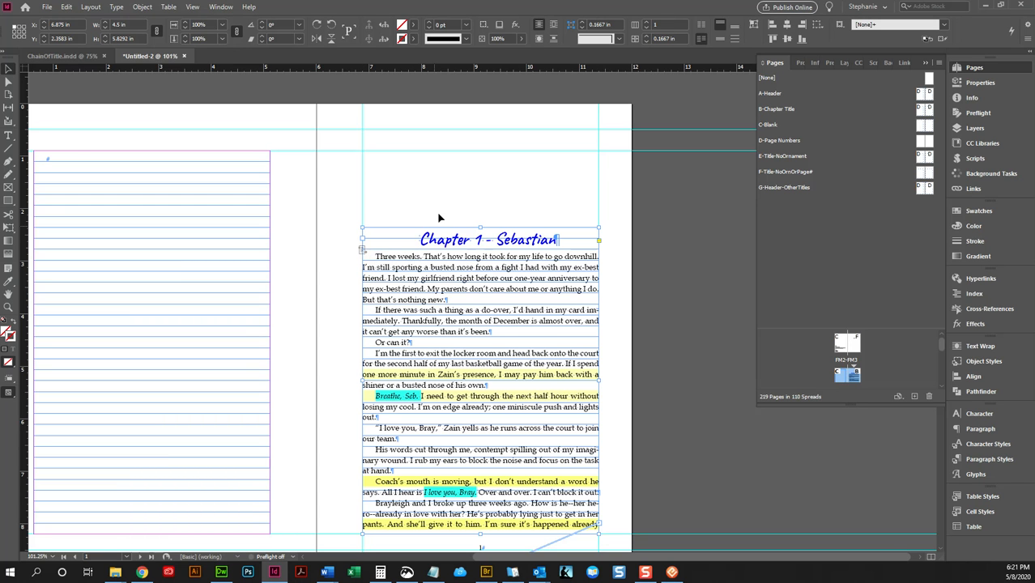
- Undo the A-Header master application and the manuscript placement, leaving page 1's chapter text frame empty
key(ctrl+z)
key(ctrl+z)
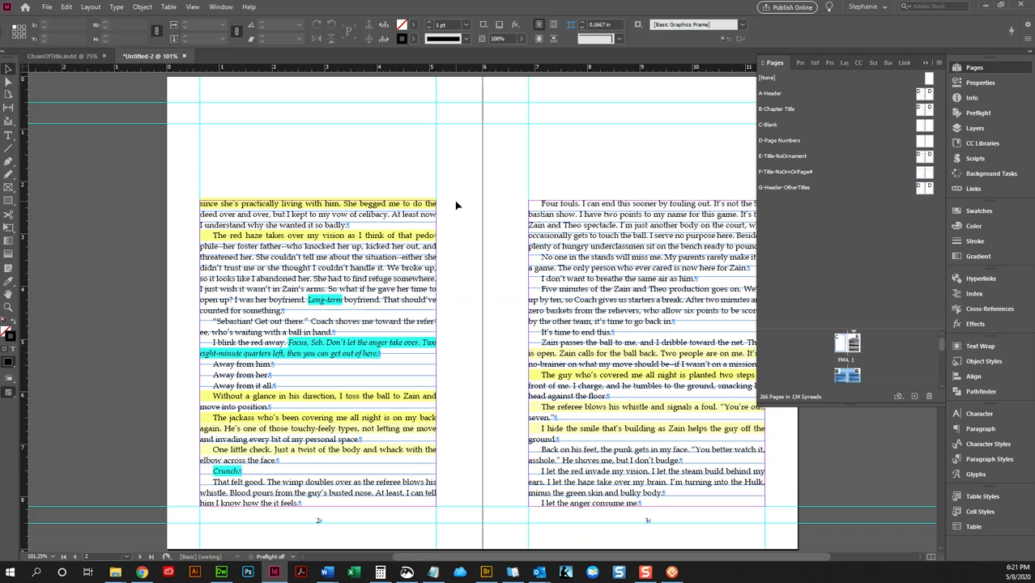
key(ctrl+z)
click(509, 200)
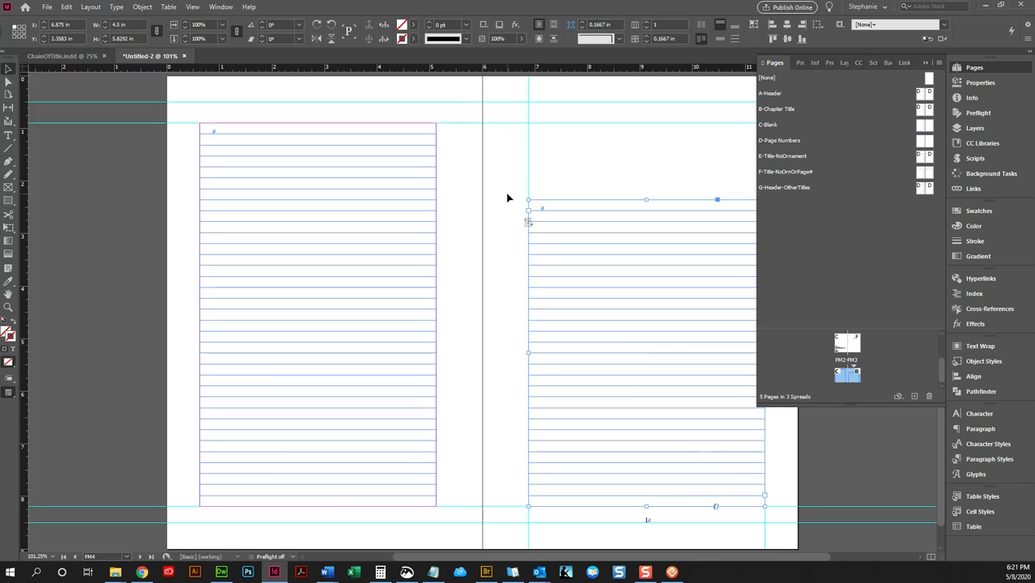
- Place CLEAN-UnleashMyLove.docx on page 1 as a separate frame starting above the master frame, at the inner margin and about Y 1.28 in
scroll(851, 352, down, 1)
double_click(847, 366)
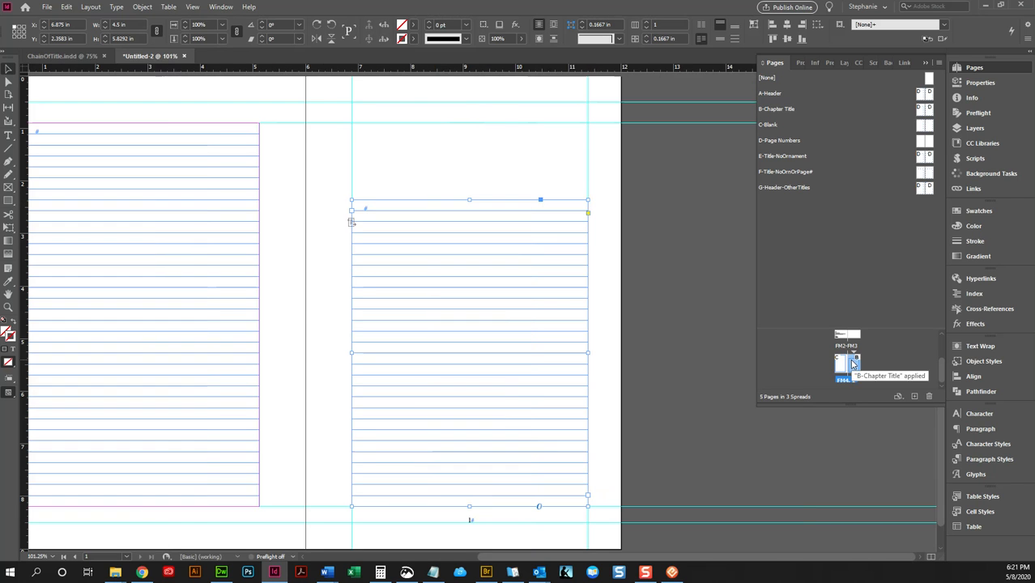
click(361, 151)
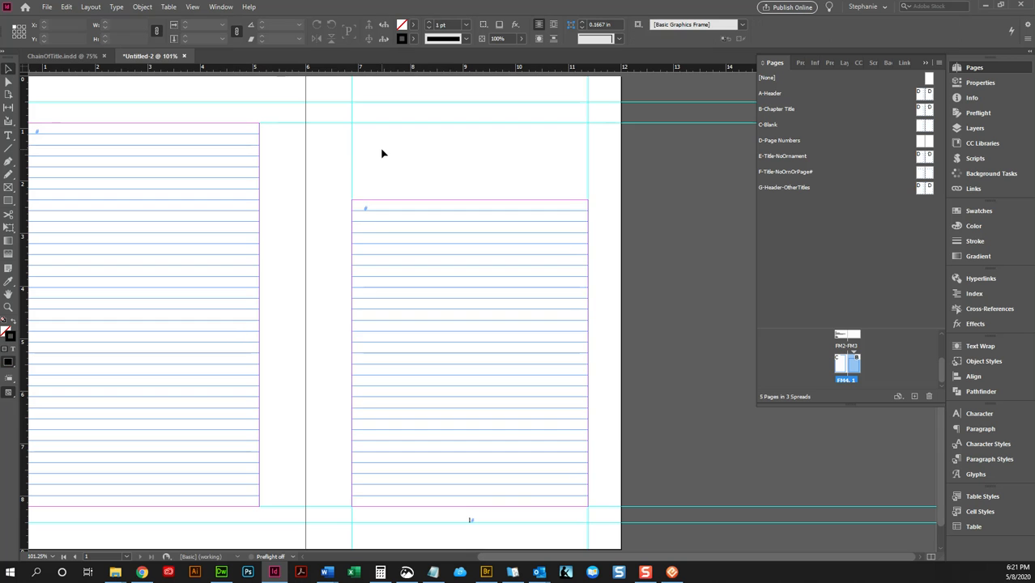
key(ctrl+d)
double_click(454, 220)
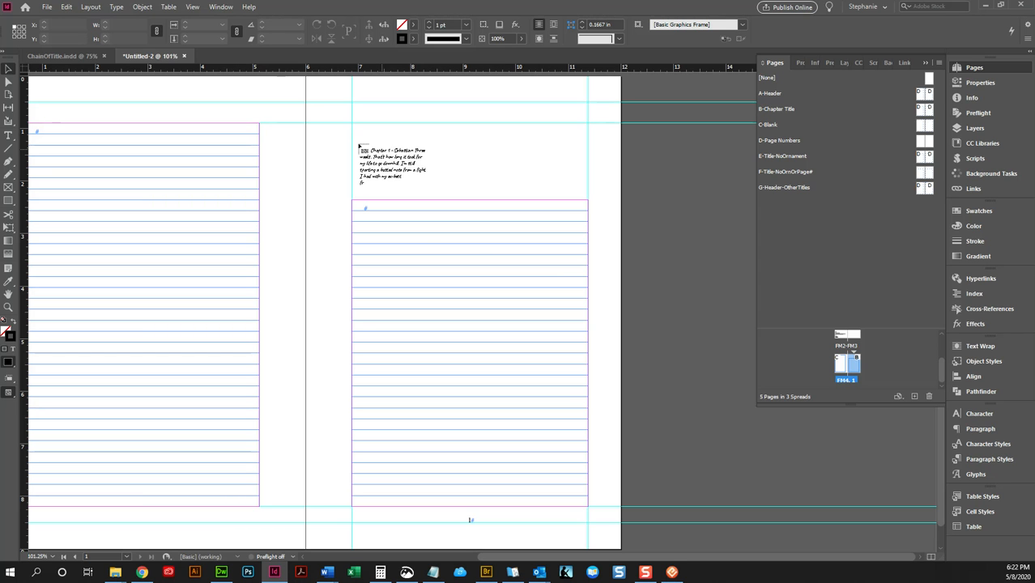
click(353, 144)
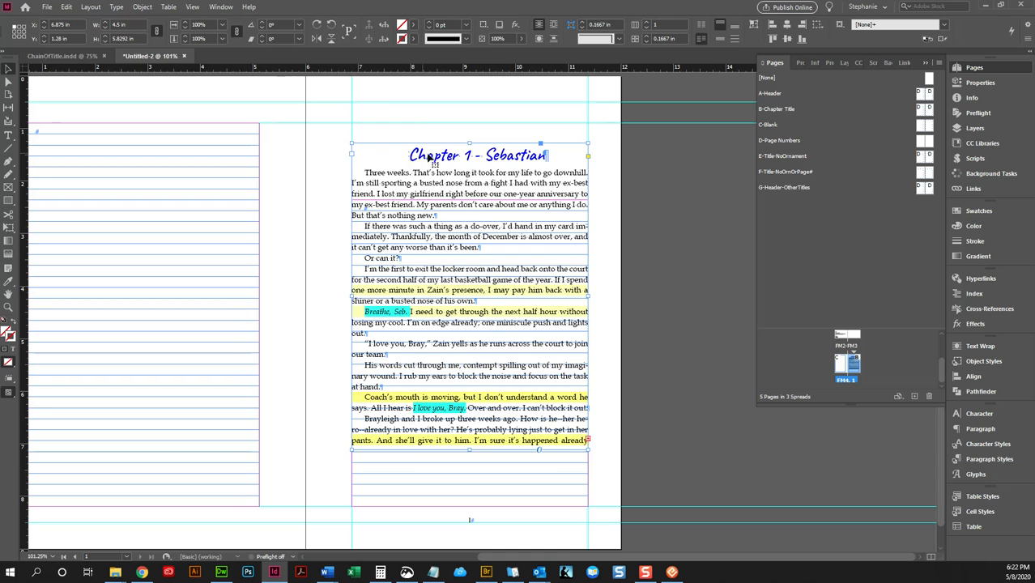
- Cut the entire manuscript text out of the separate frame on page 1
scroll(420, 136, up, 1)
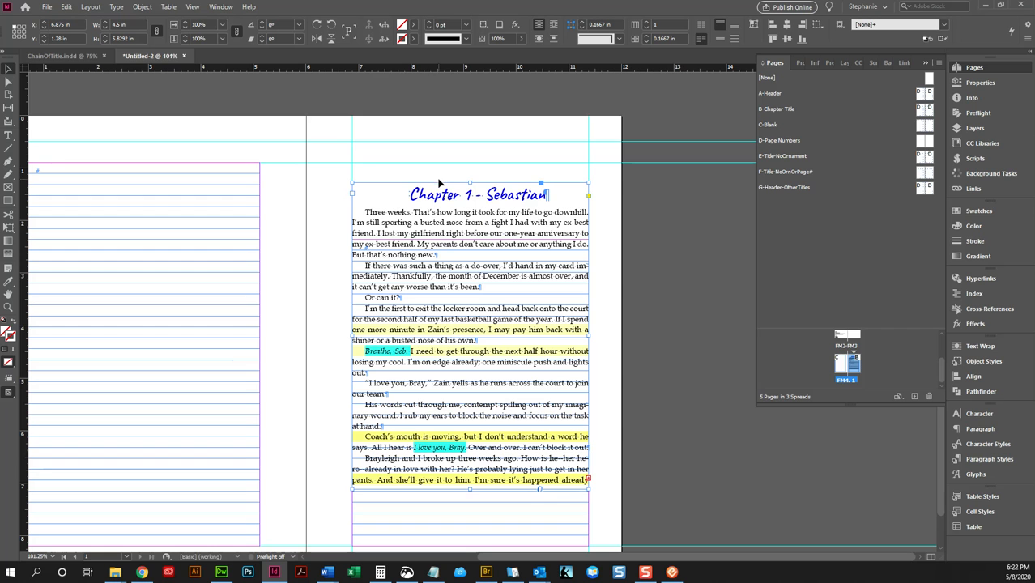
double_click(502, 209)
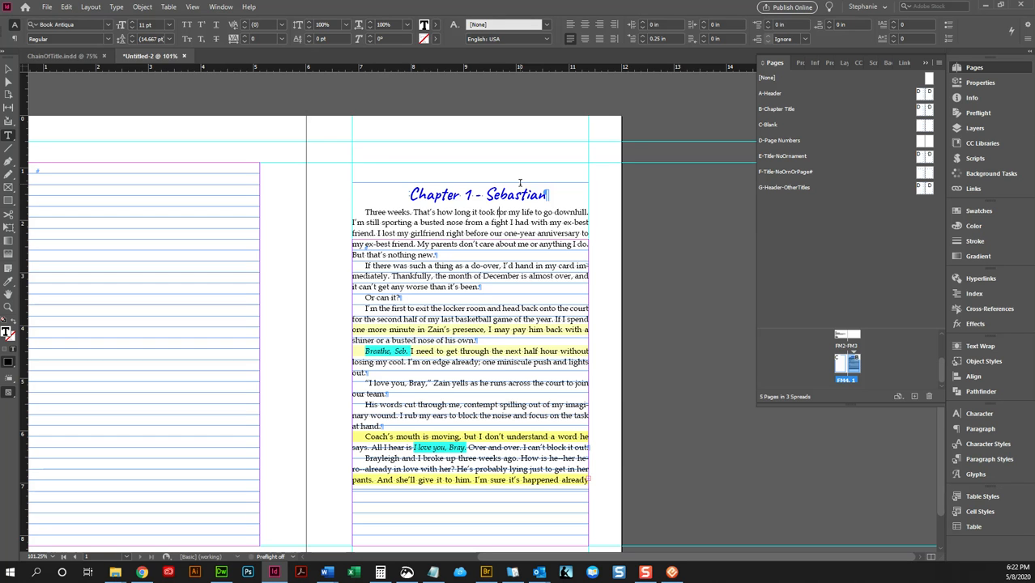
drag(446, 213, 416, 223)
triple_click(451, 196)
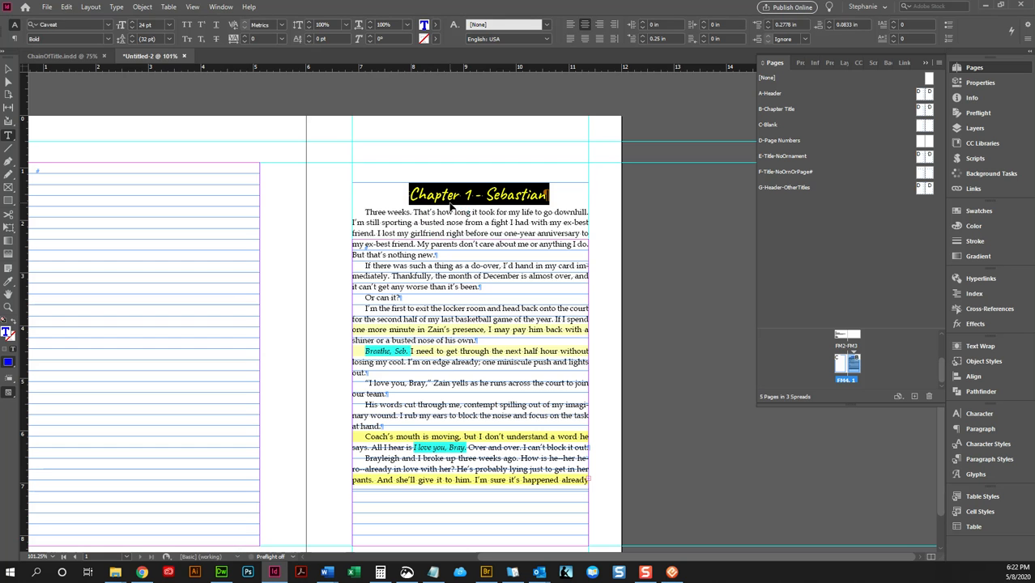
key(ctrl+a)
key(ctrl+c)
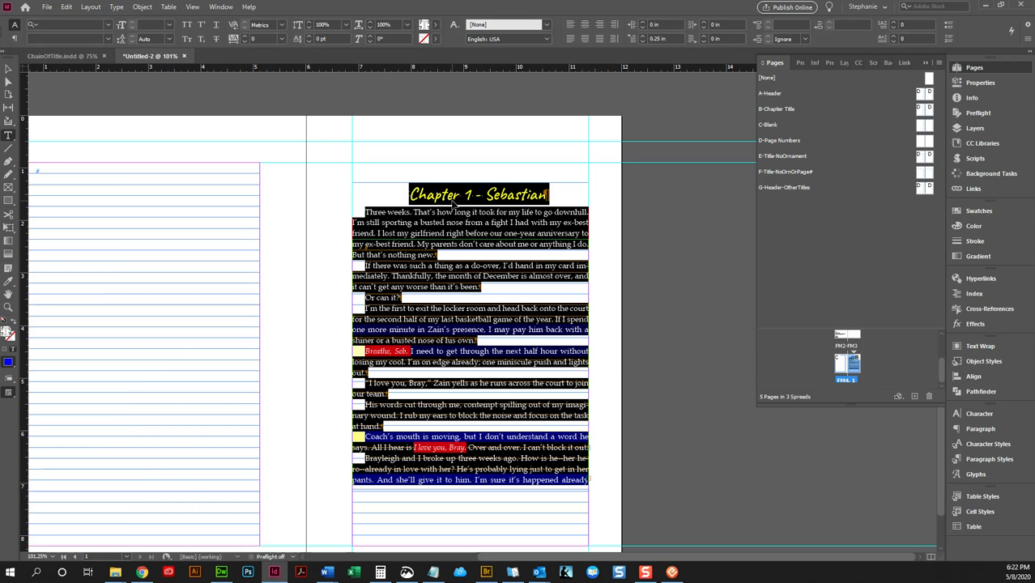
click(67, 7)
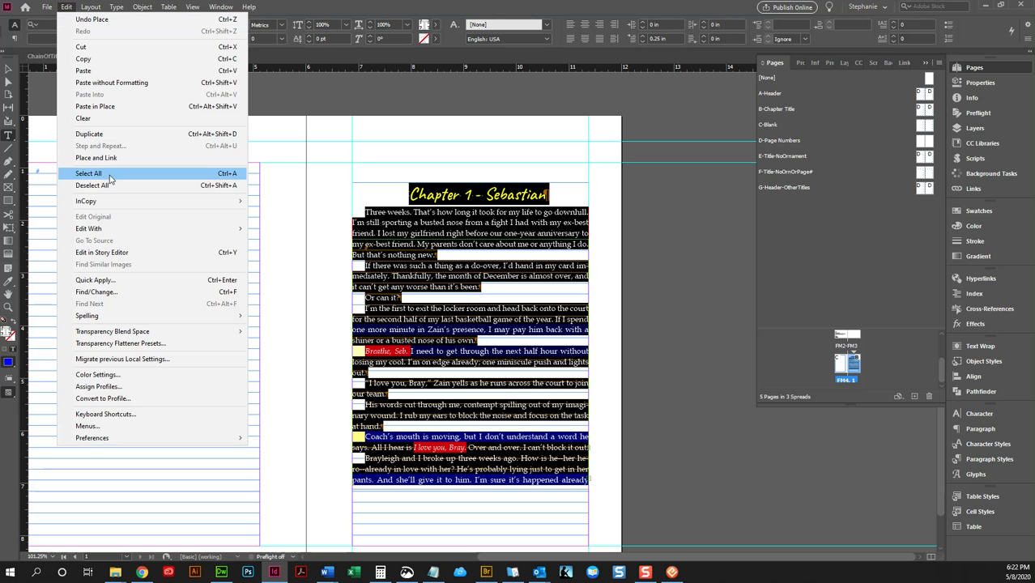
click(480, 219)
key(ctrl+a)
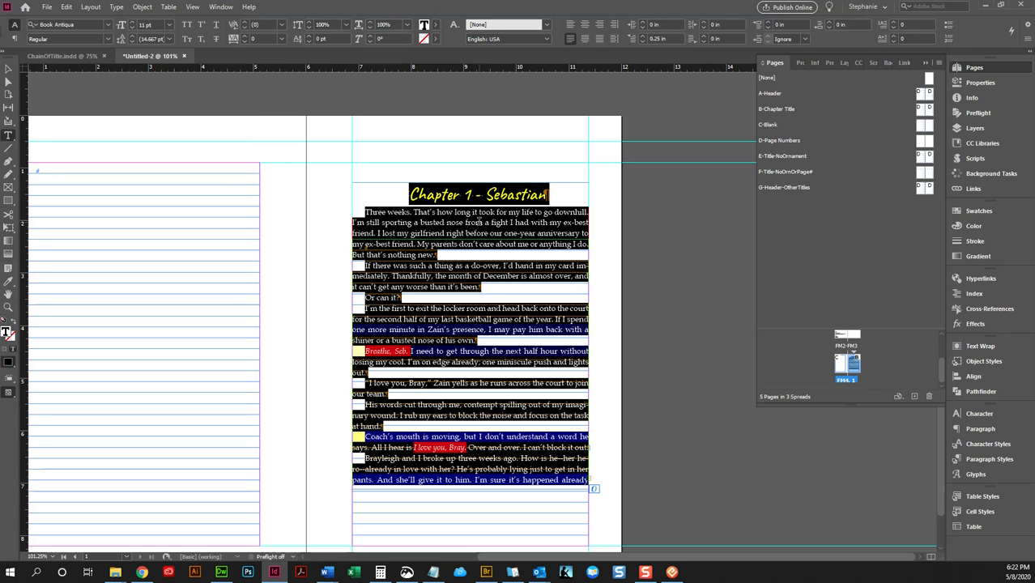
key(Delete)
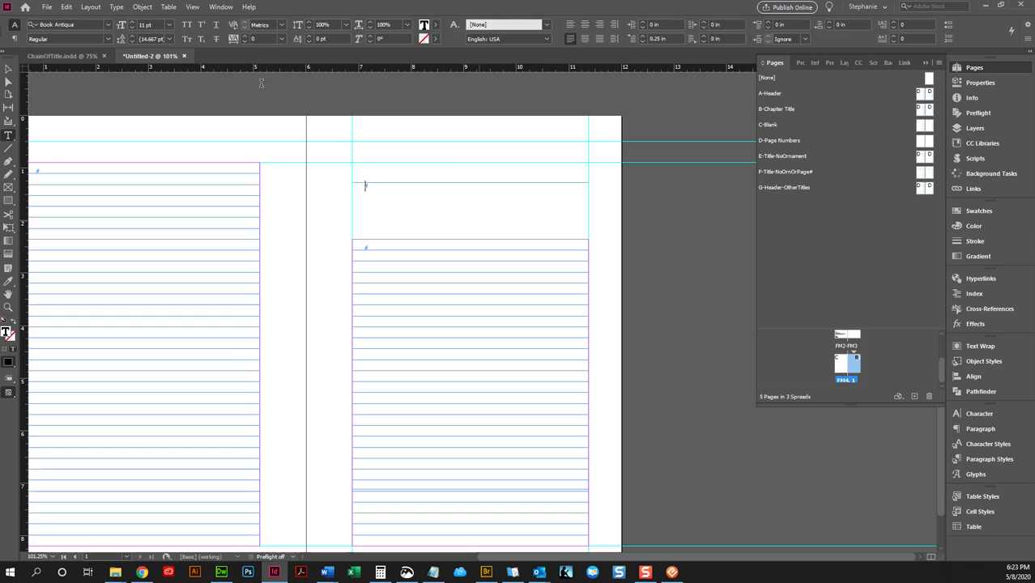
- Remove the emptied separate text frame lying above the master frame on page 1
click(8, 69)
drag(431, 228, 473, 211)
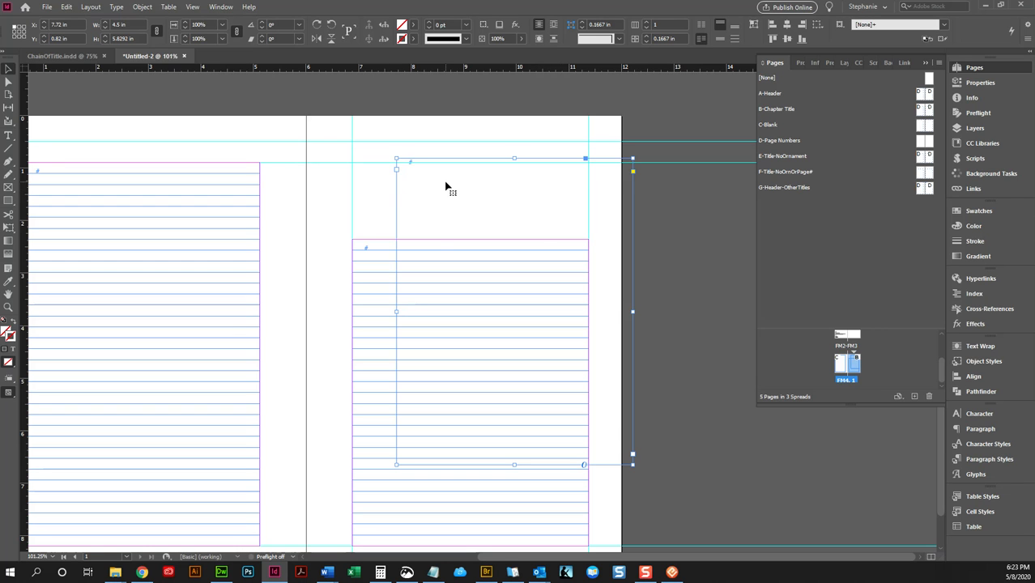
key(ctrl+z)
- Paste the manuscript text into page 1's master-based text frame
click(435, 246)
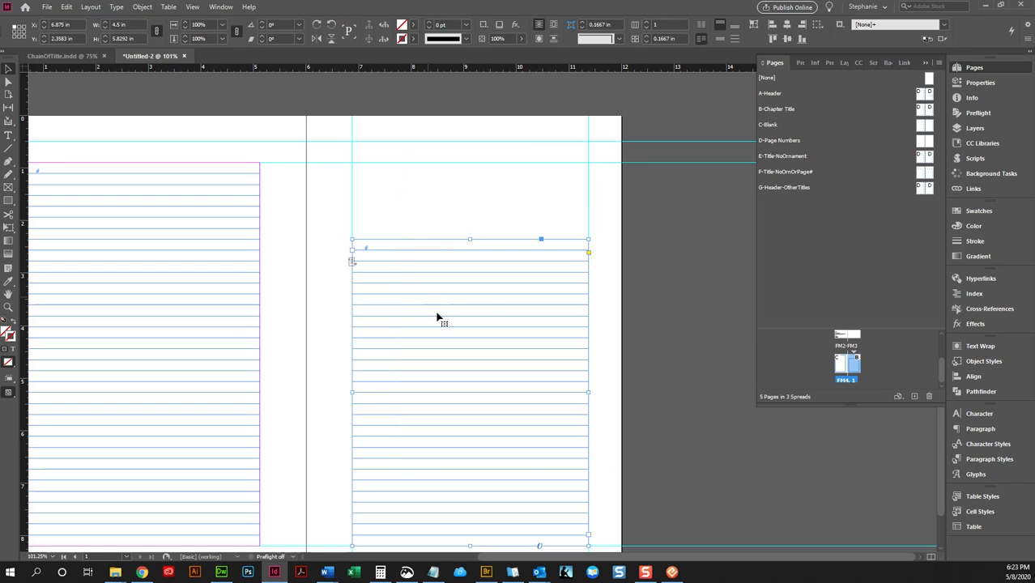
double_click(375, 252)
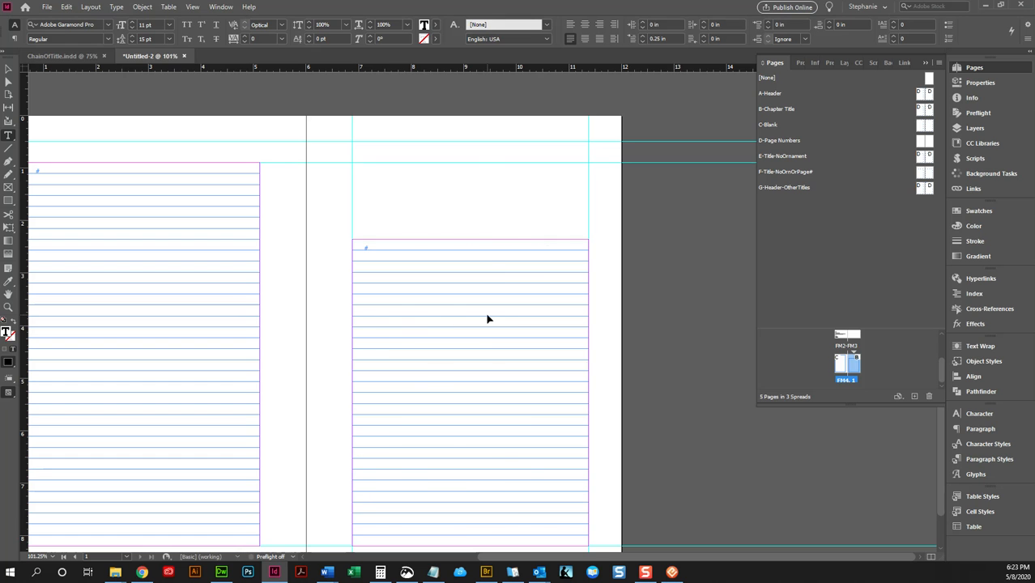
key(ctrl+v)
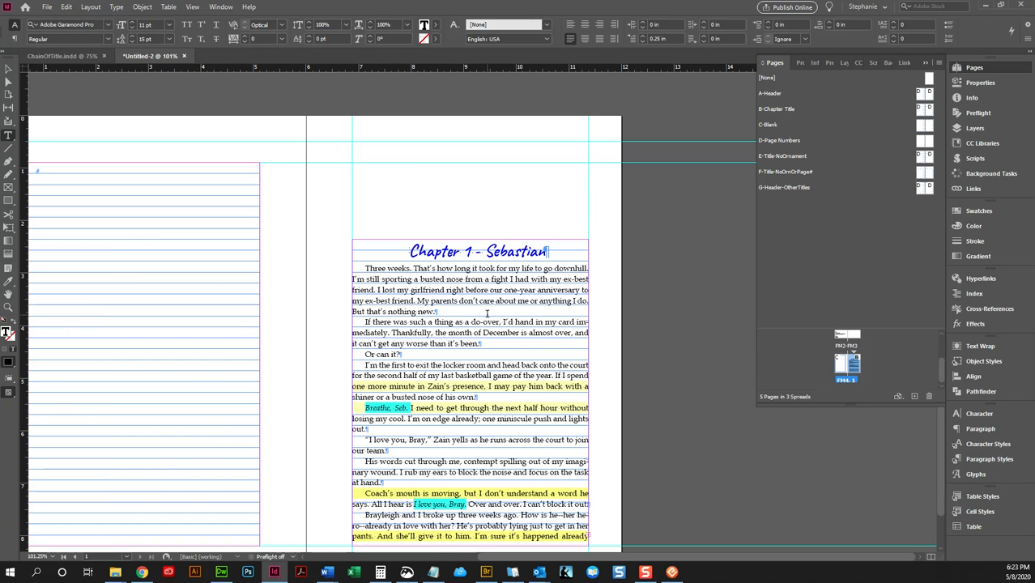
- Inspect how the pasted text is threaded from page 1's master-based frame into the frames on the following pages
scroll(487, 314, down, 3)
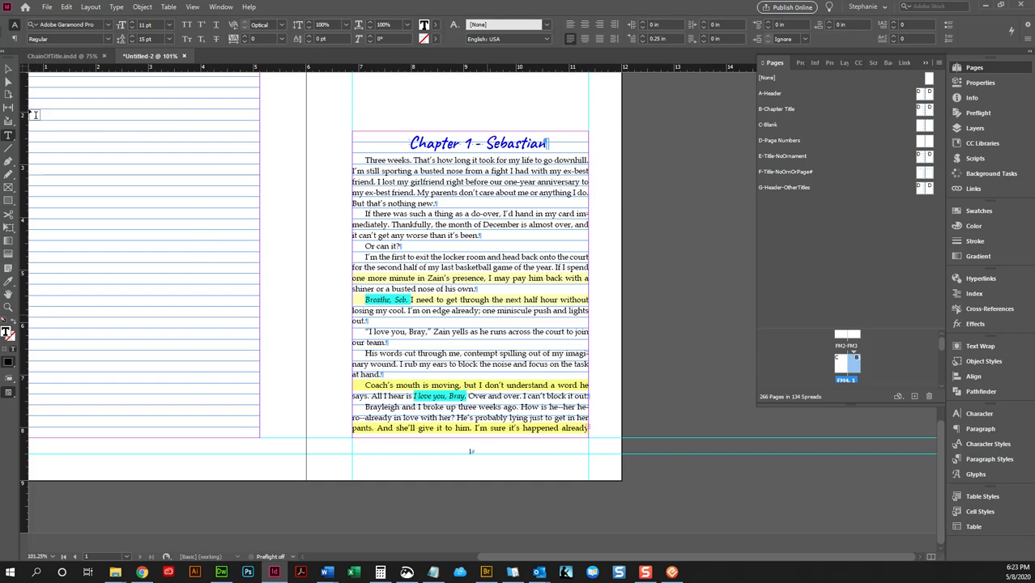
click(50, 129)
click(9, 70)
click(631, 282)
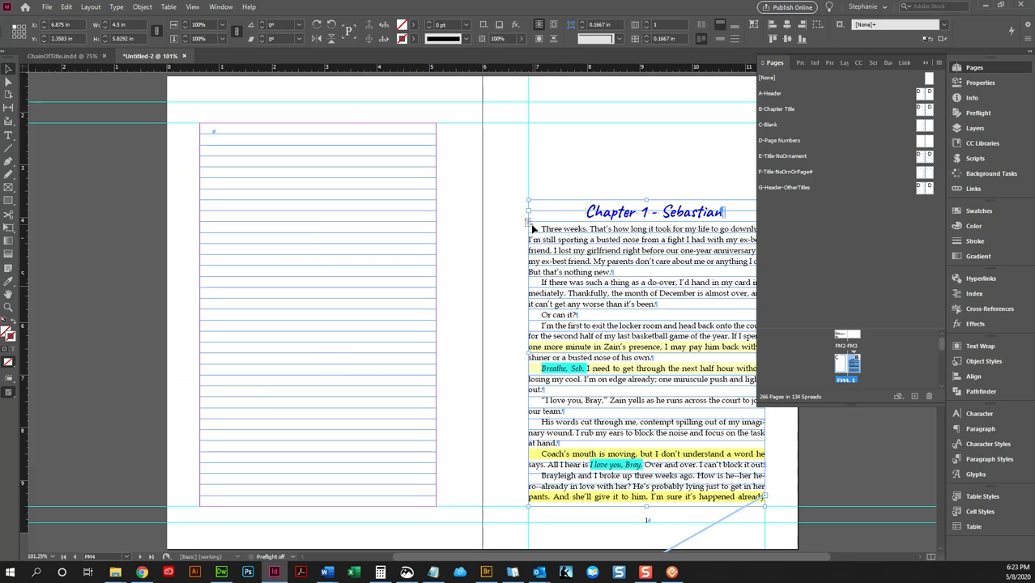
scroll(596, 312, down, 8)
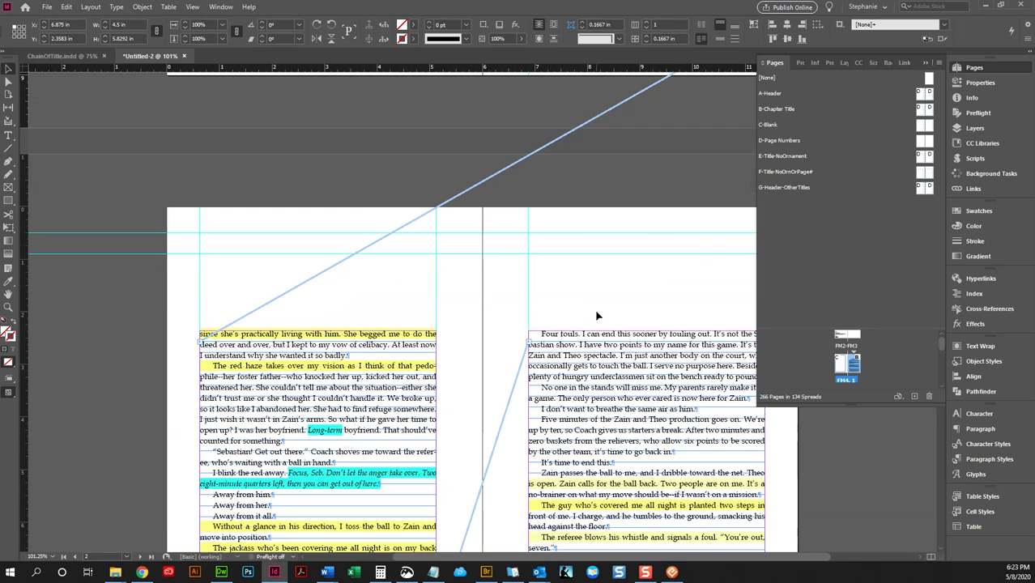
- Apply the A-Header master to pages 2 through 262, leaving page 1 on B-Chapter Title
double_click(843, 377)
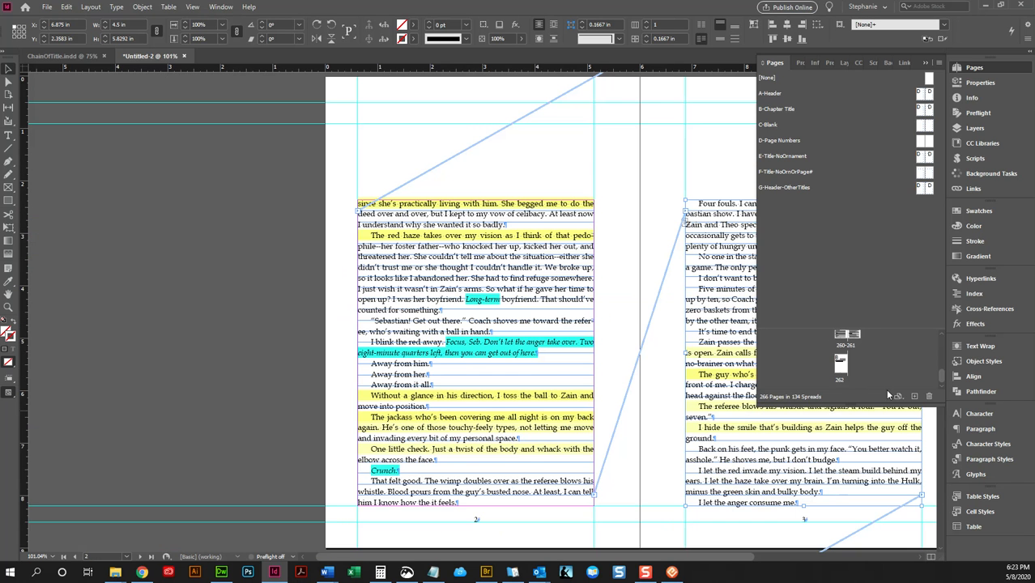
right_click(840, 366)
click(864, 445)
click(524, 277)
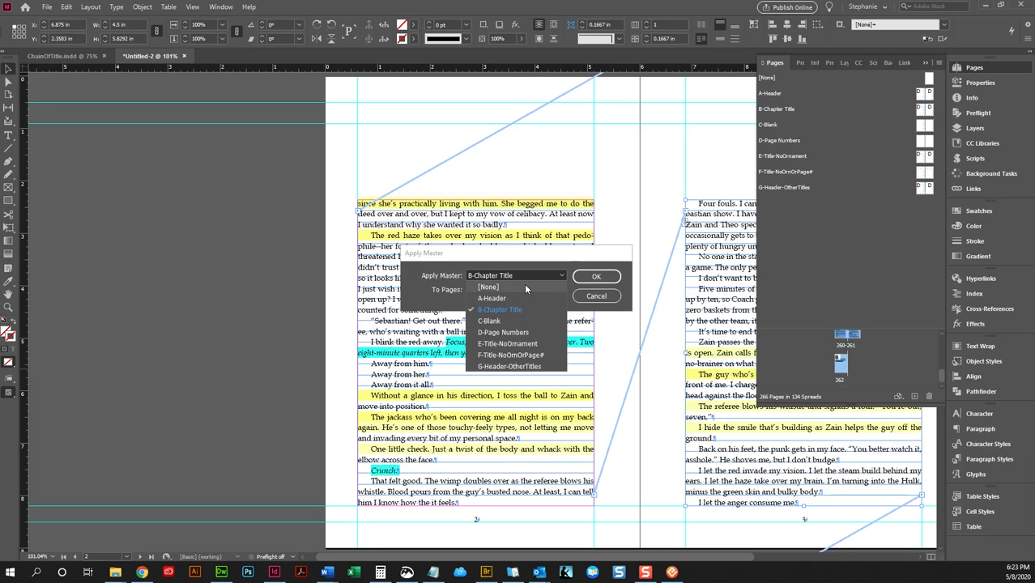
click(526, 297)
click(614, 278)
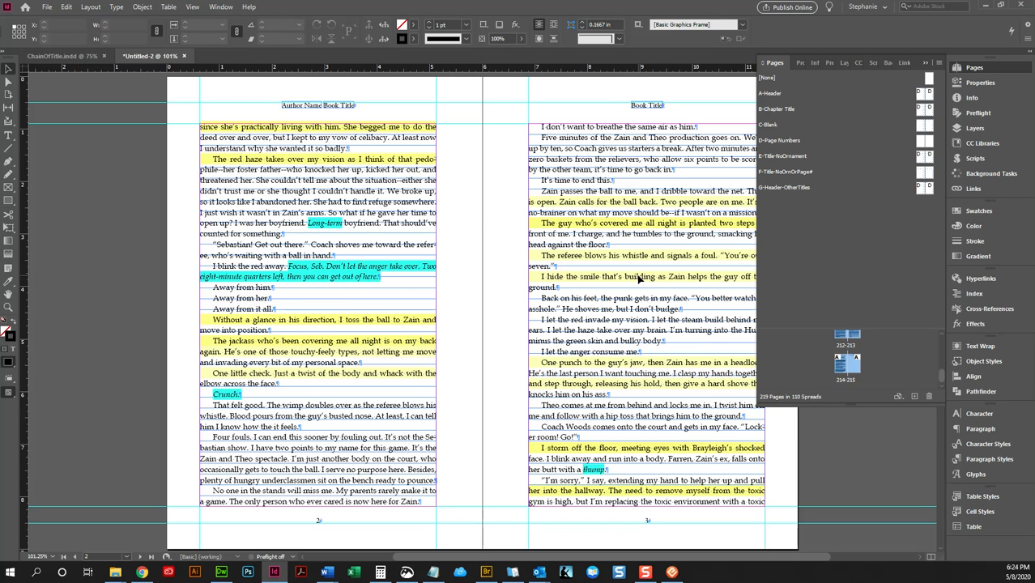
click(54, 7)
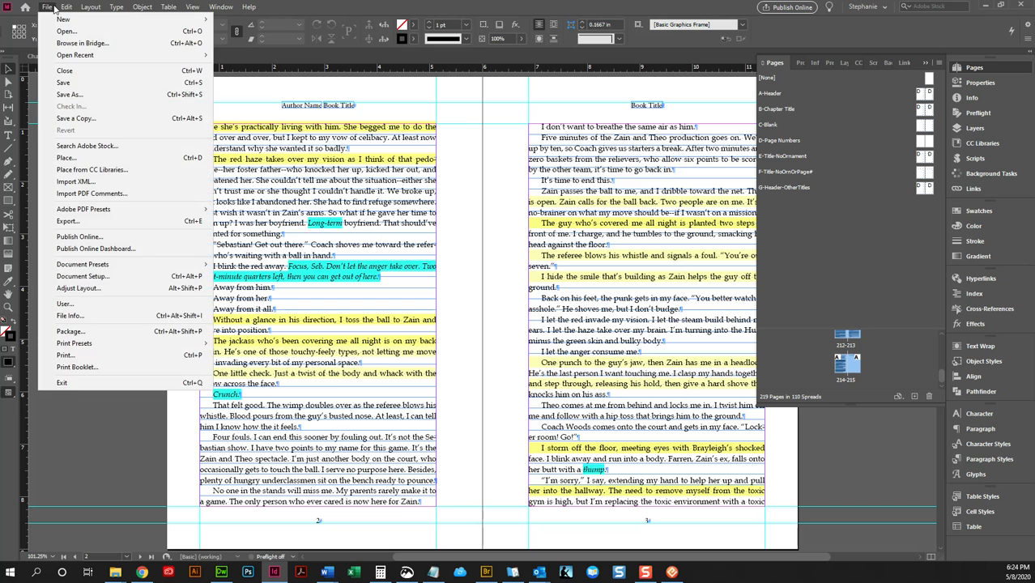
click(292, 5)
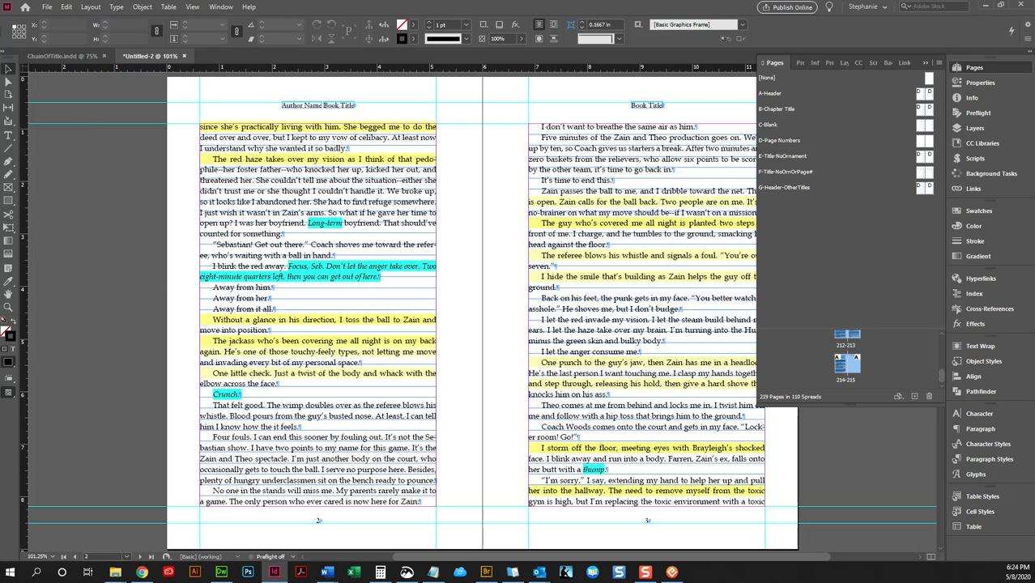